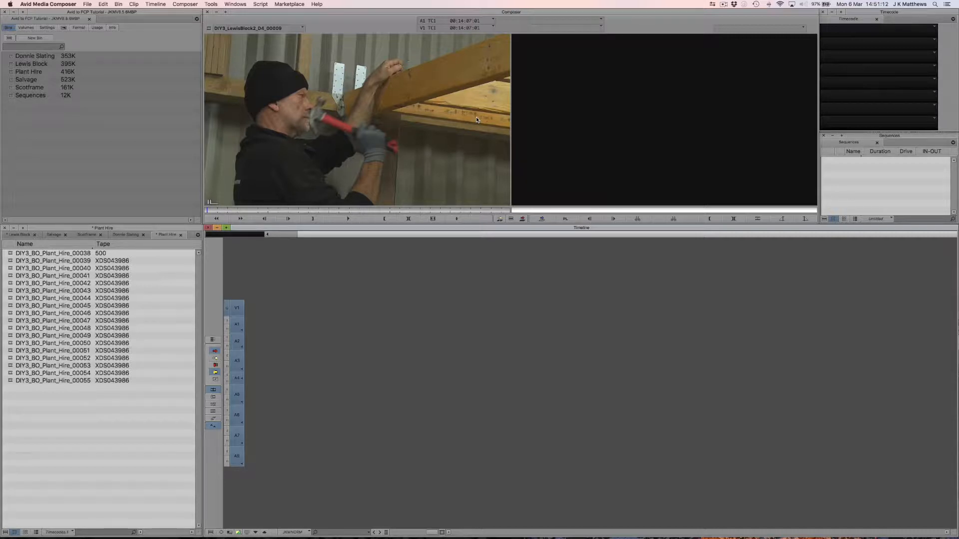
# Save the Plant Hire bin, reveal the media files of clip DIY3_BO_Plant_Hire_00038 in Finder and enlarge that window.
pyautogui.press('super+s')
pyautogui.click(11, 254)
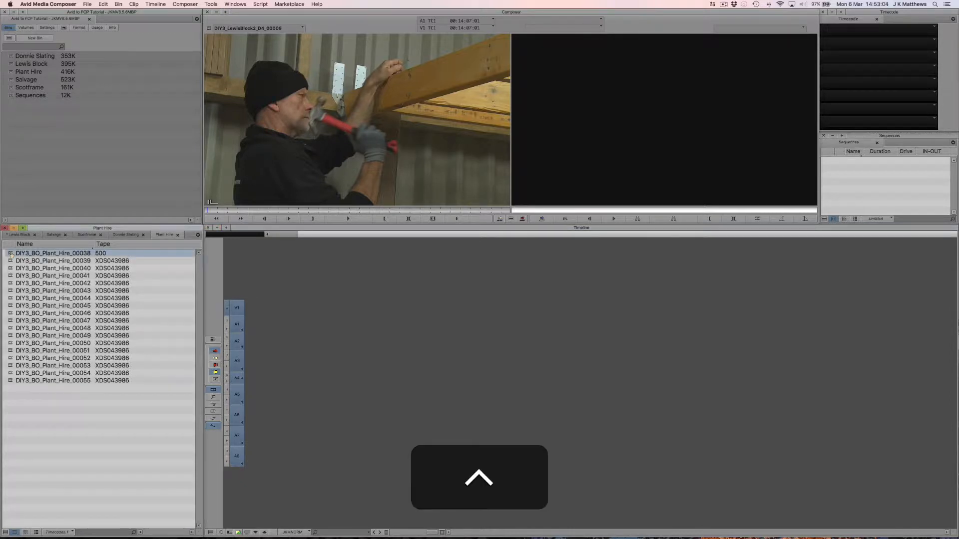
pyautogui.keyDown('ctrl'); pyautogui.click(11, 254); pyautogui.keyUp('ctrl')
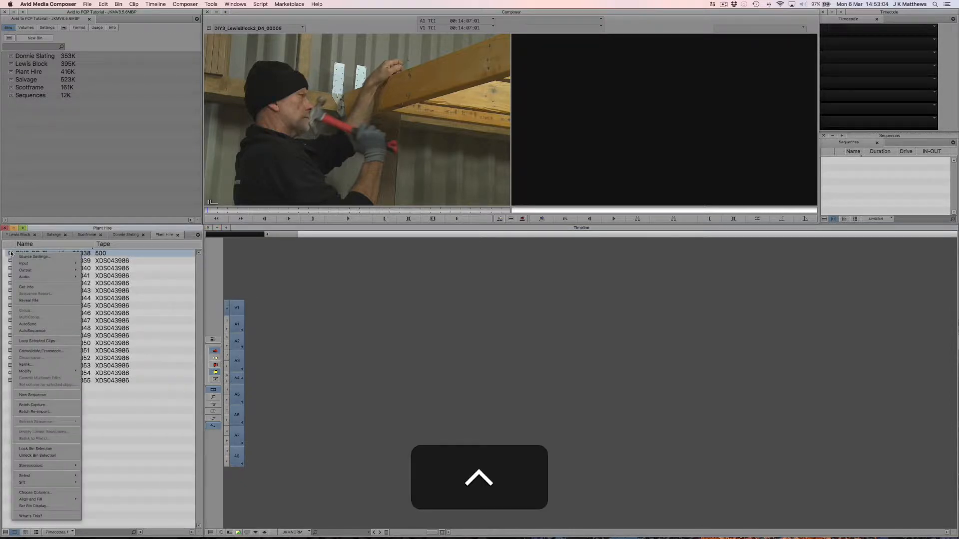
pyautogui.click(28, 300)
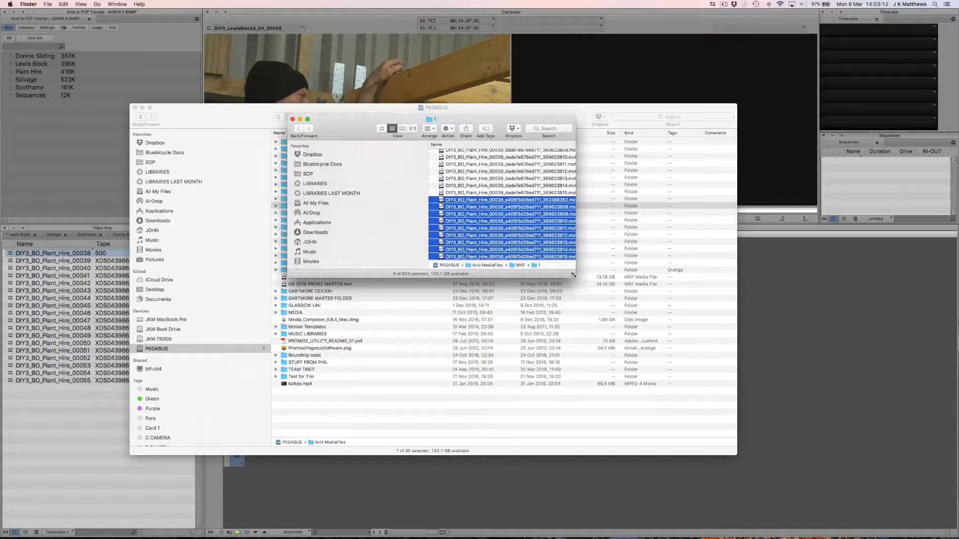
pyautogui.moveTo(575, 277); pyautogui.dragTo(805, 415)
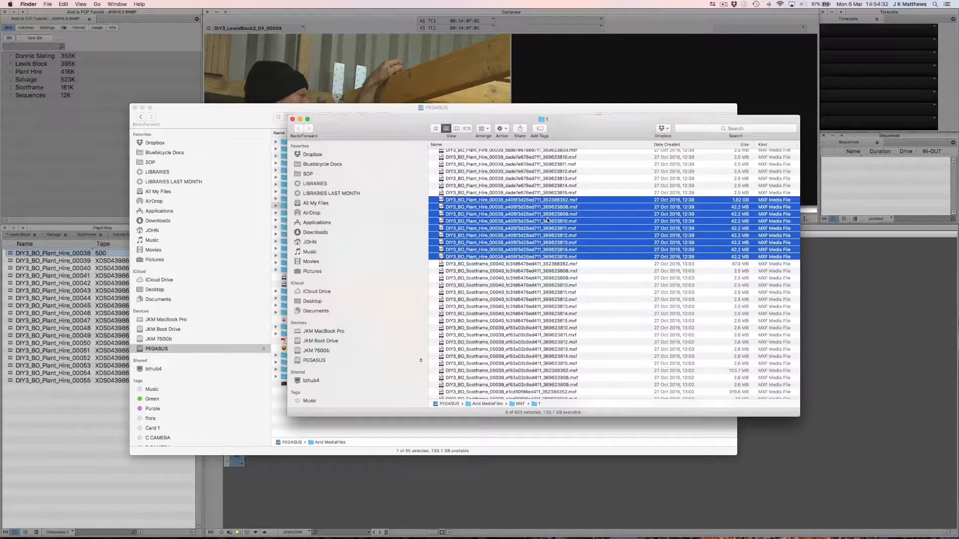
# Examine the Plant Hire and Scotframe MXF files in folder 1 of Avid MediaFiles, including their creation dates and sizes.
pyautogui.hscroll(1, 548, 221)
pyautogui.hscroll(-1, 499, 215)
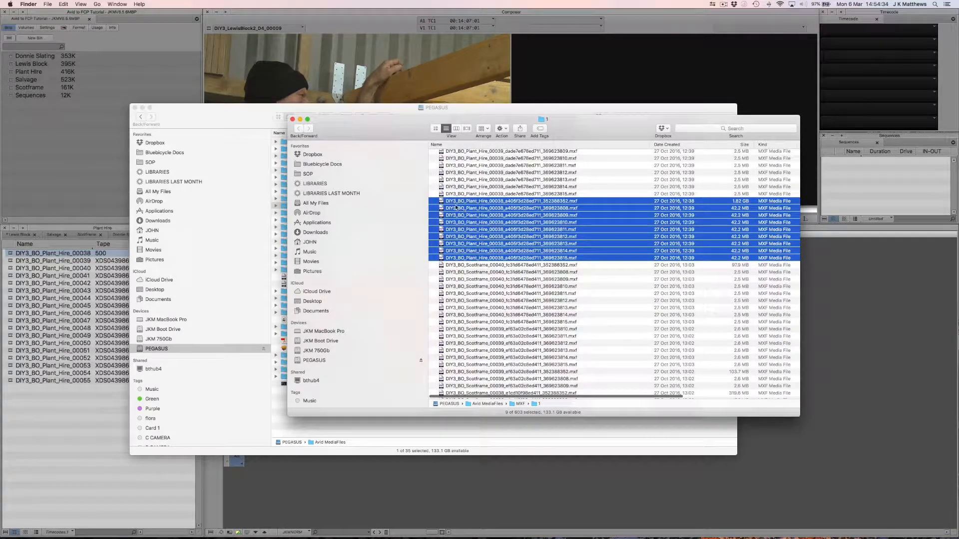
pyautogui.scroll(-7, 494, 239)
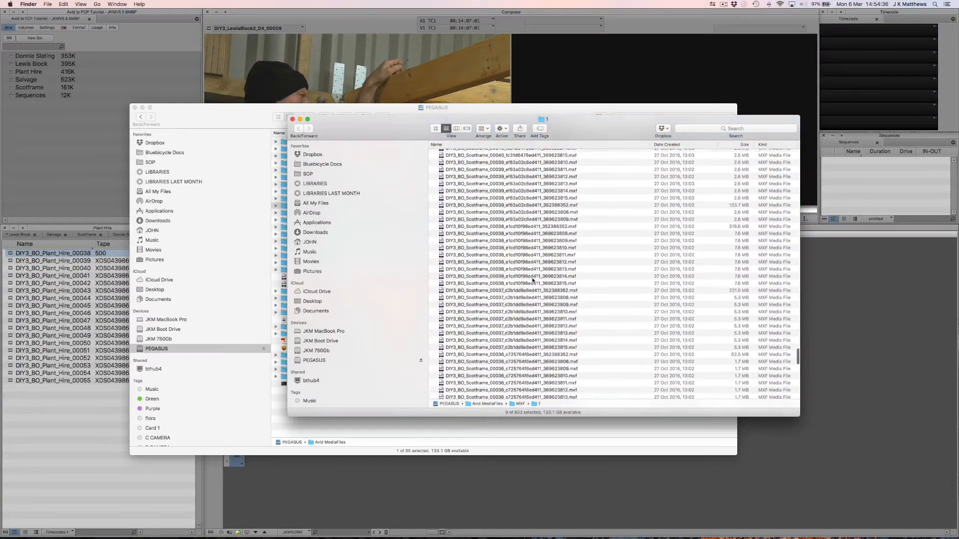
pyautogui.scroll(-10, 530, 277)
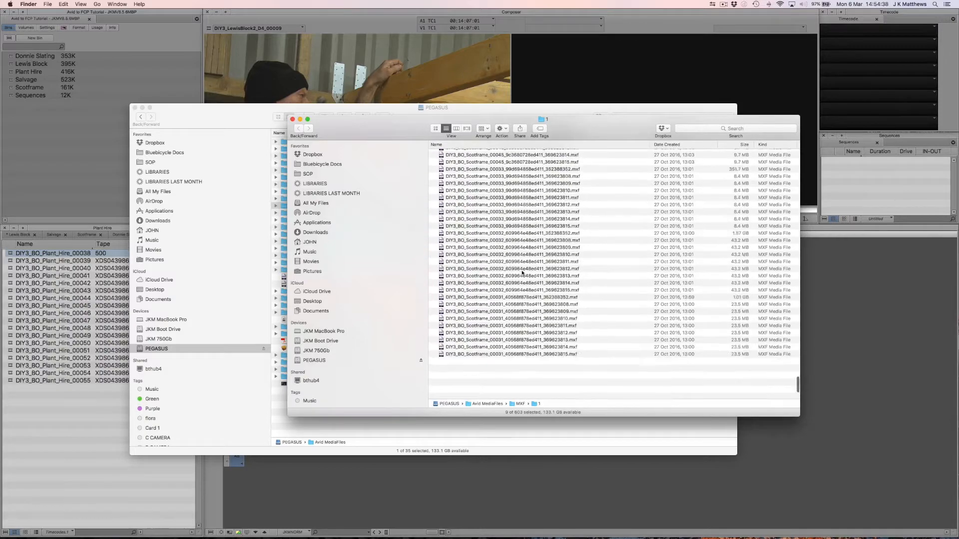
pyautogui.scroll(15, 522, 273)
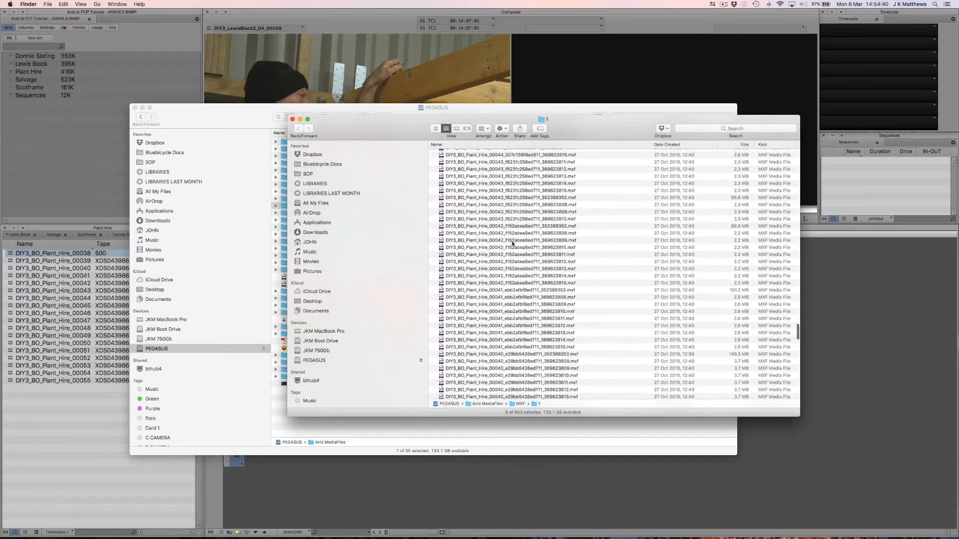
pyautogui.scroll(10, 499, 230)
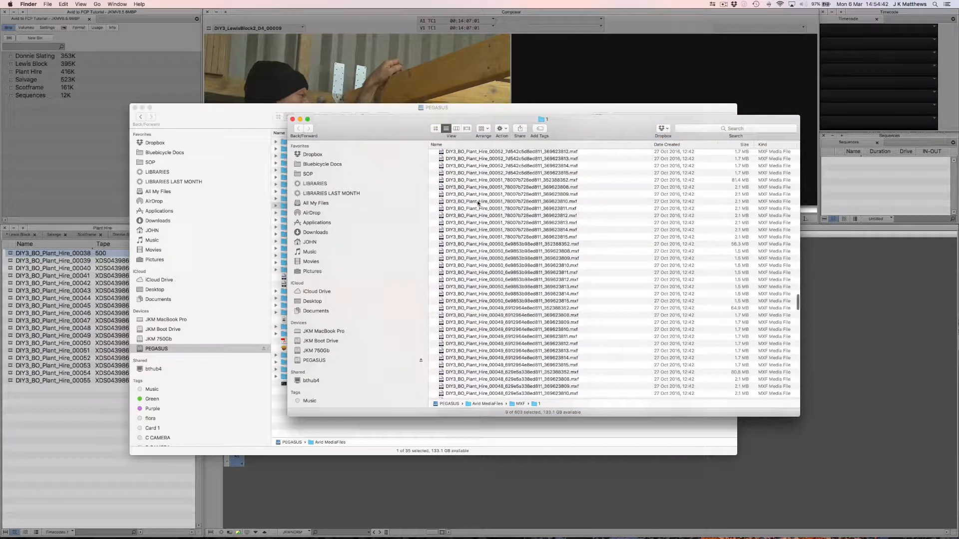
pyautogui.scroll(-3, 478, 205)
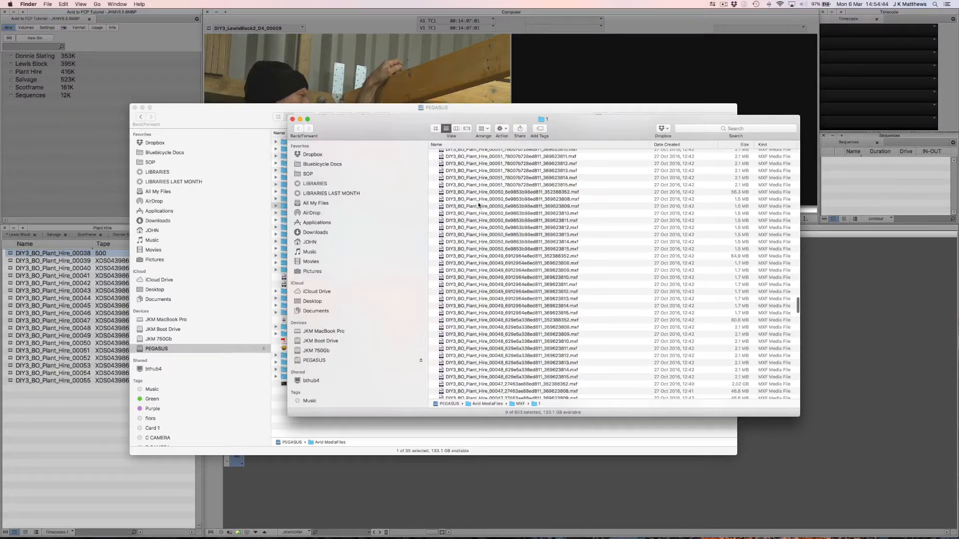
pyautogui.scroll(7, 478, 204)
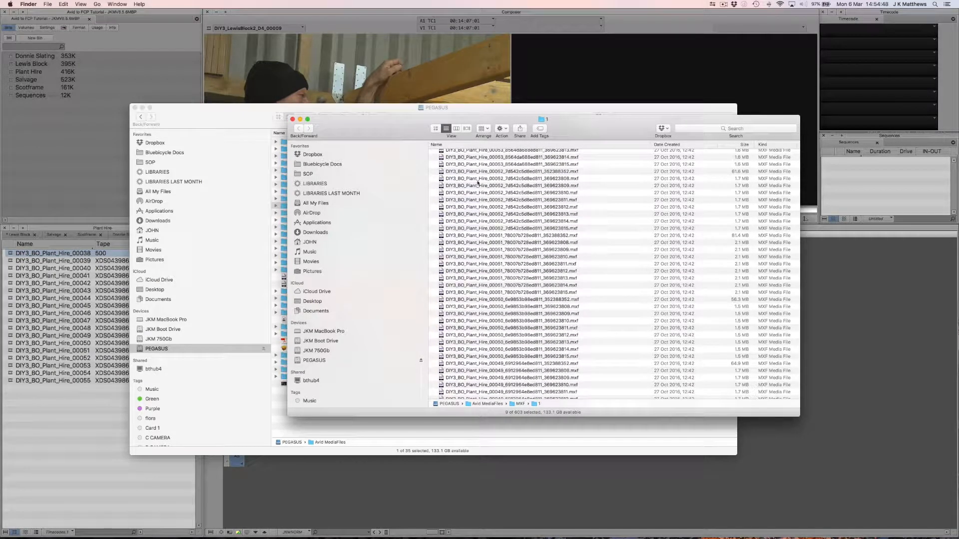
pyautogui.scroll(10, 528, 241)
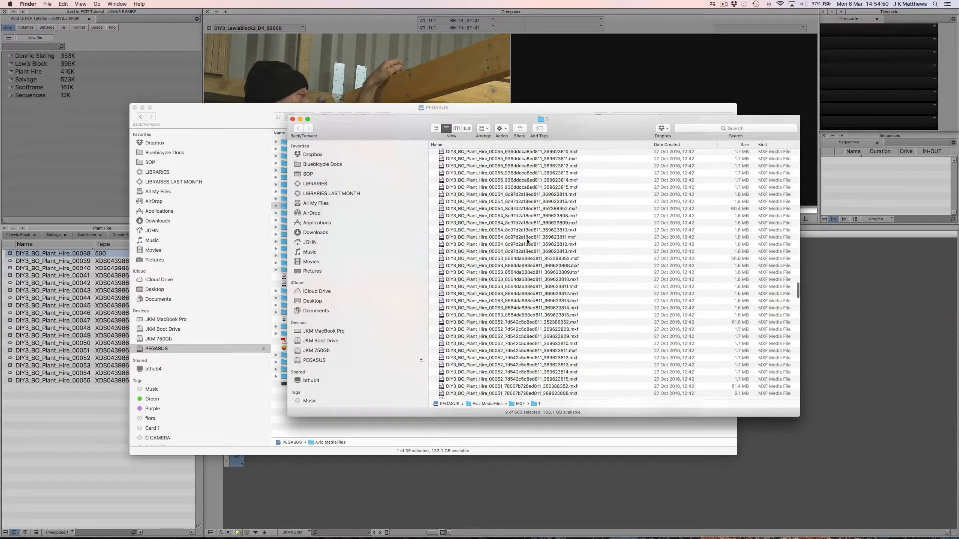
pyautogui.scroll(15, 528, 241)
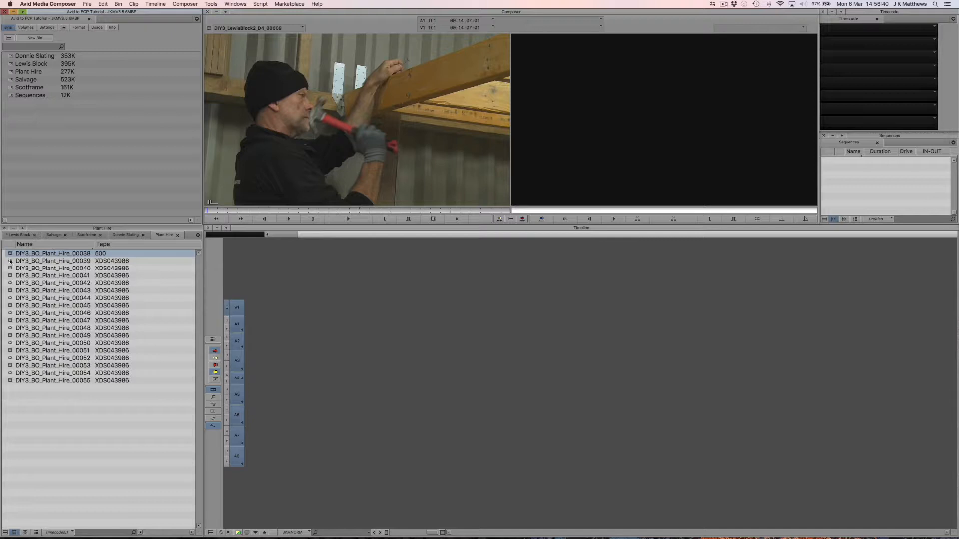
# Look through the clips in the Lewis Block, Salvage, Scotframe, Donnie Slating and Plant Hire bins in Avid Media Composer, ending on Lewis Block.
pyautogui.click(22, 236)
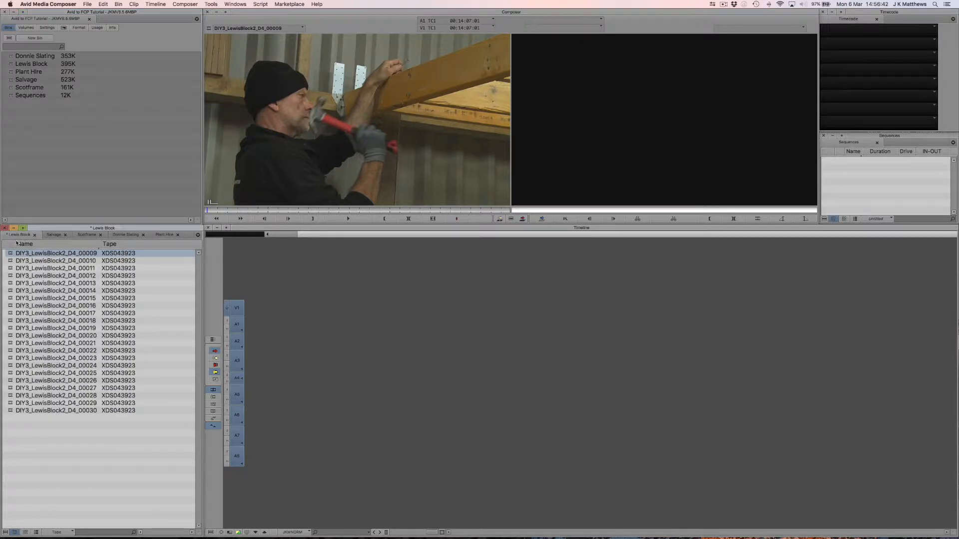
pyautogui.click(53, 235)
pyautogui.click(86, 235)
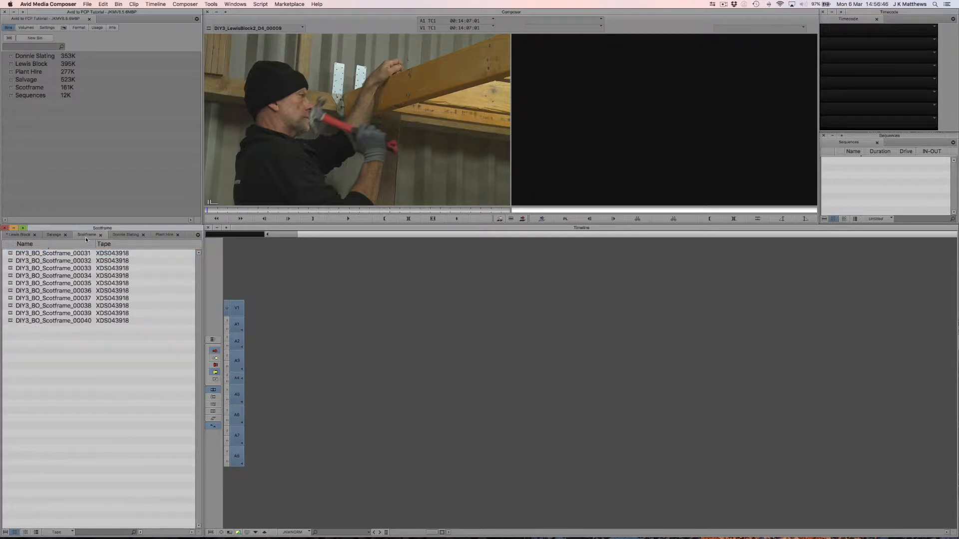
pyautogui.click(126, 235)
pyautogui.click(172, 237)
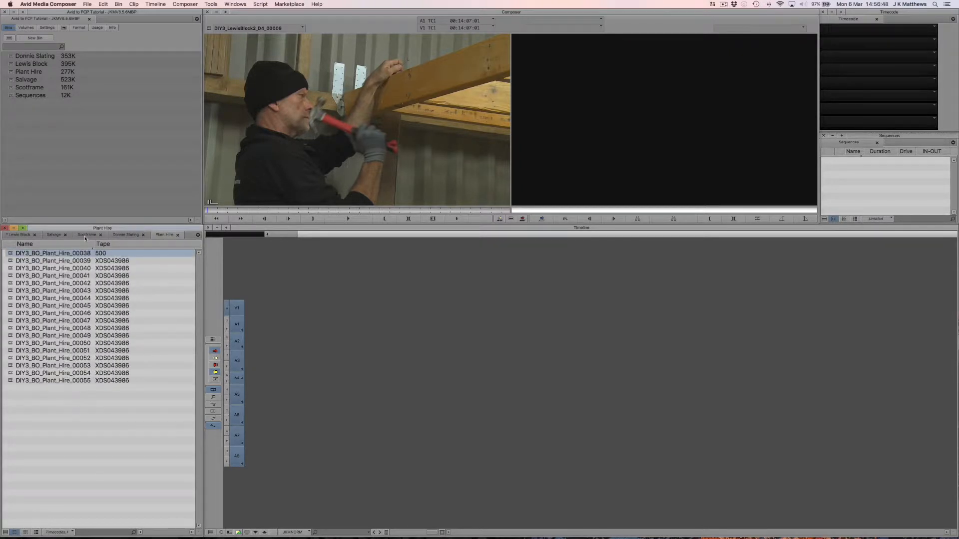
pyautogui.click(86, 235)
pyautogui.click(20, 235)
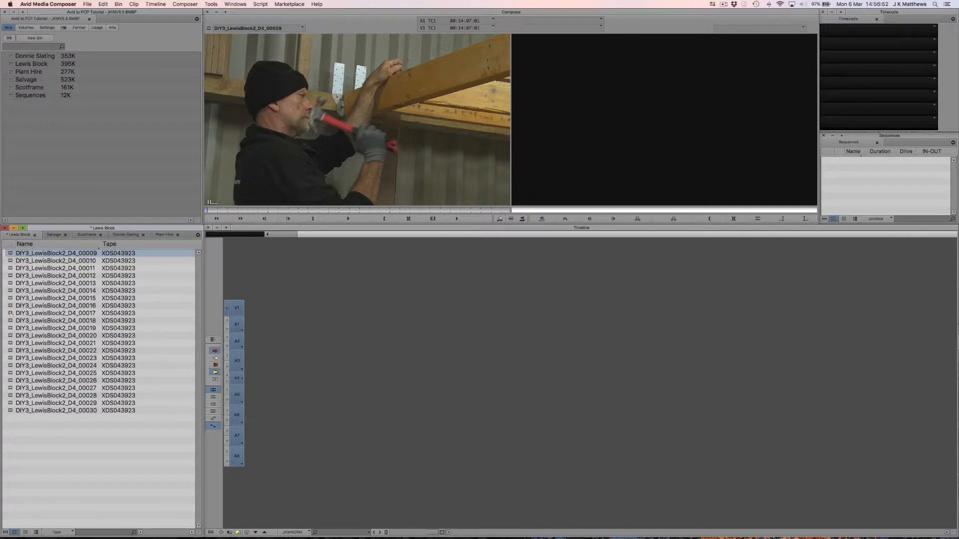
# Load DIY3_LewisBlock2_D4_00010 and DIY3_LewisBlock2_D4_00011 in turn into the source monitor and preview each clip.
pyautogui.doubleClick(10, 261)
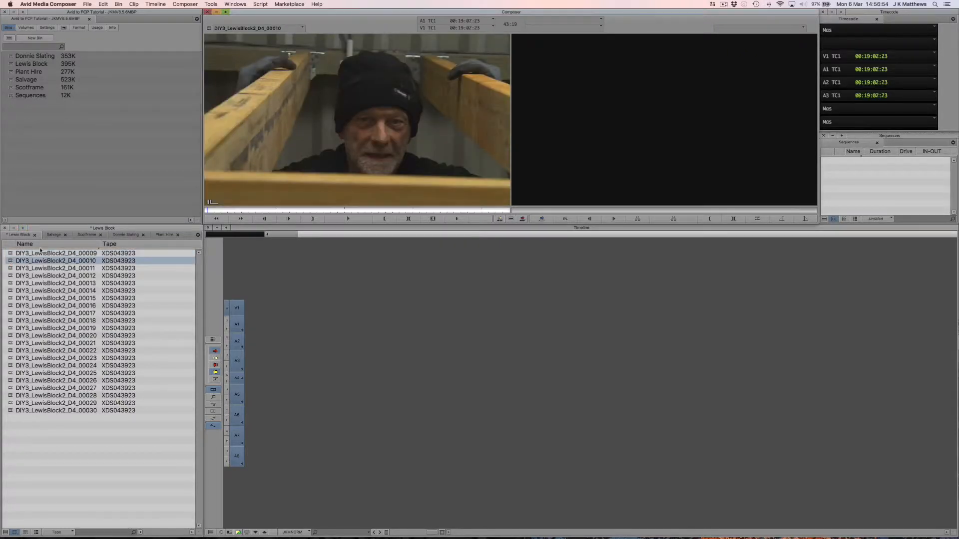
pyautogui.click(290, 217)
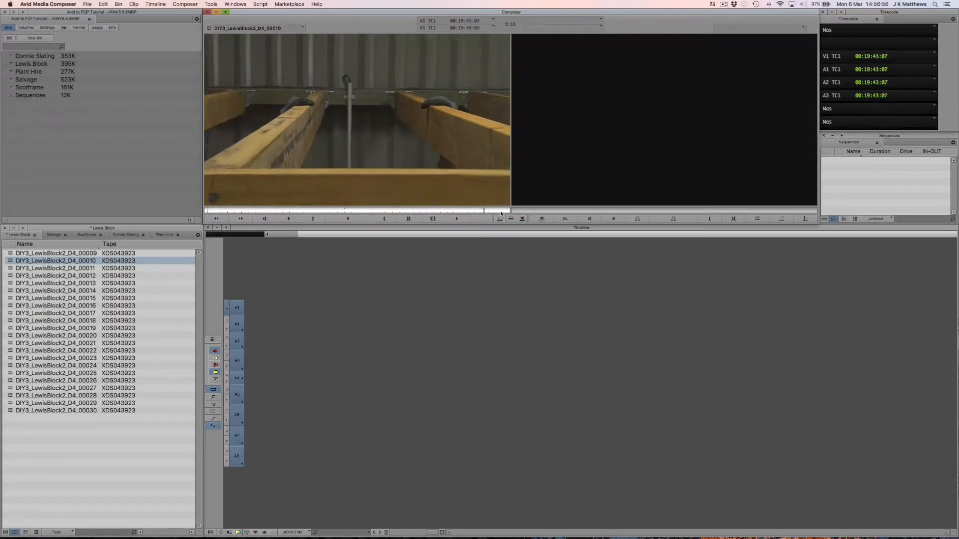
pyautogui.doubleClick(10, 268)
pyautogui.click(288, 218)
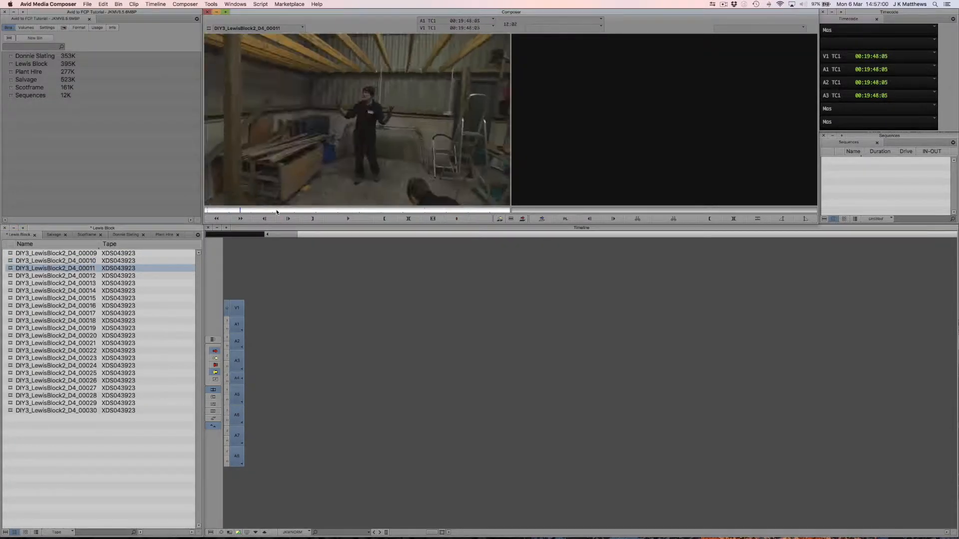
# View the Lewis Block bin in script view and frame view, and return it to text view.
pyautogui.click(36, 533)
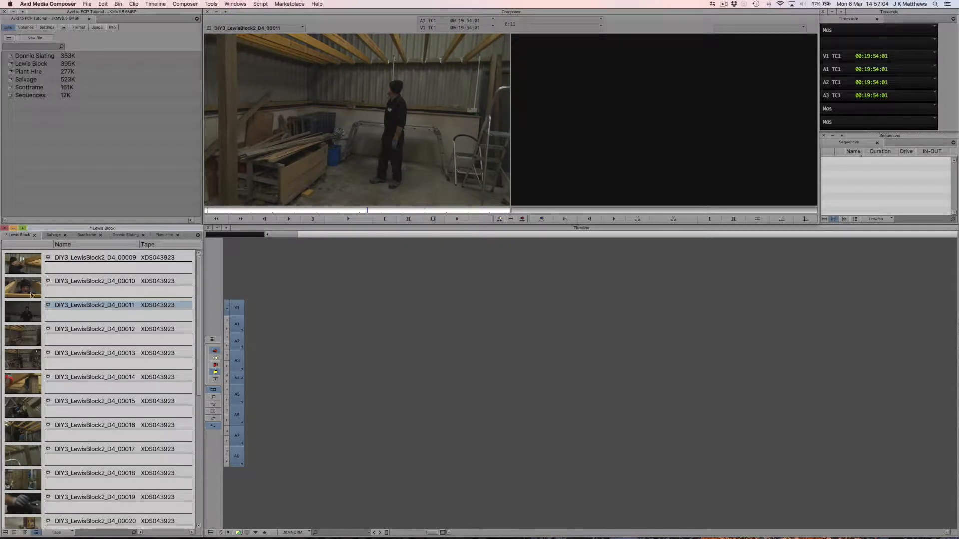
pyautogui.click(25, 533)
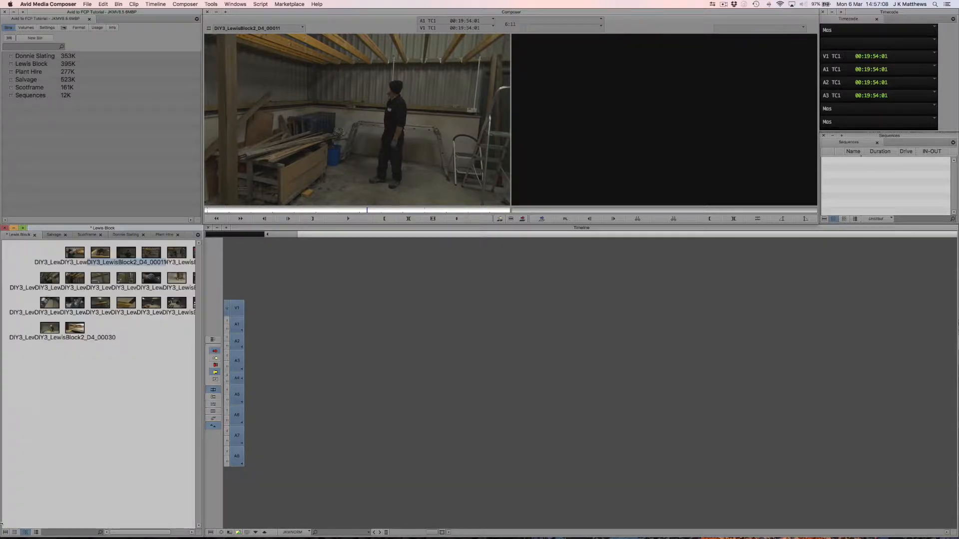
pyautogui.click(15, 532)
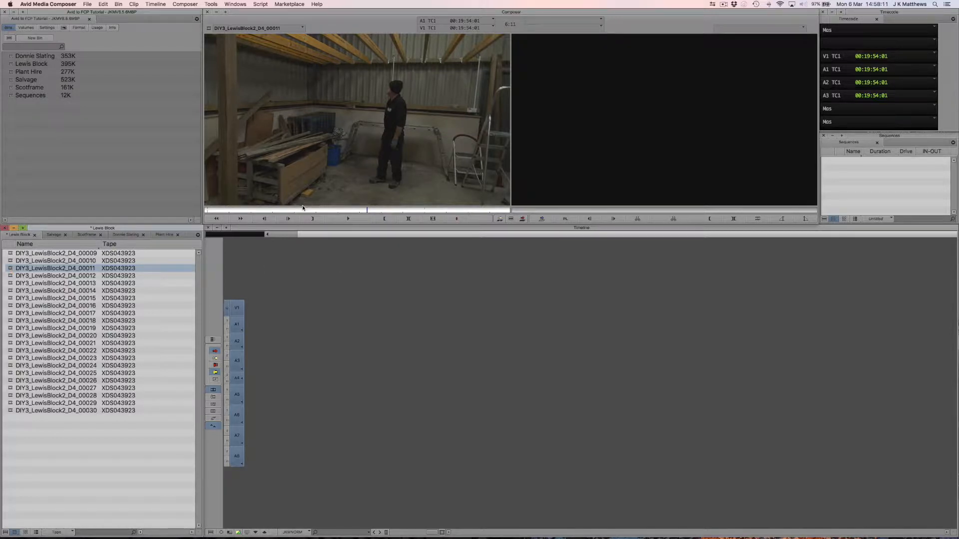
# Mark DIY3_LewisBlock2_D4_00011 from 00:19:49:02 to 00:19:50:11 and edit it into a new sequence stored in the Sequences bin.
pyautogui.click(261, 210)
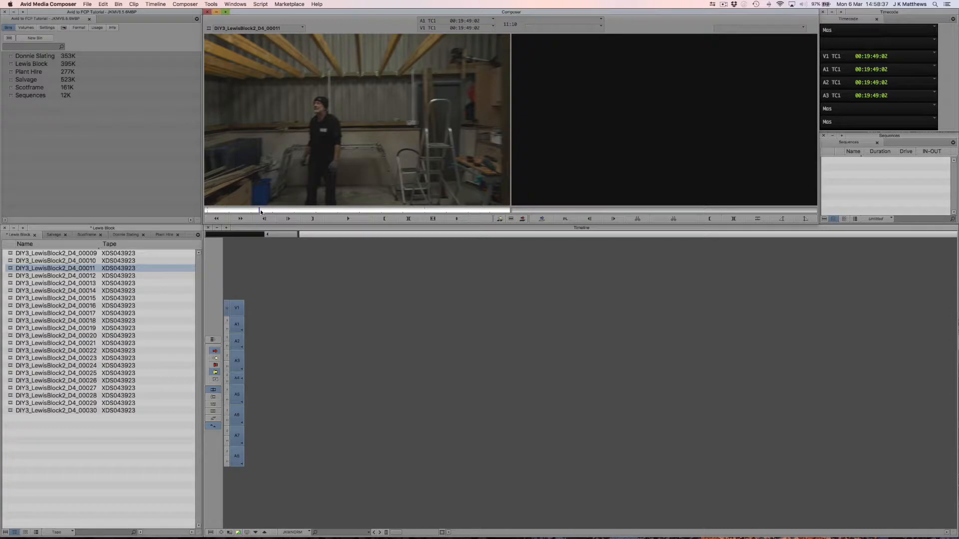
pyautogui.press('i')
pyautogui.moveTo(261, 213); pyautogui.dragTo(289, 213)
pyautogui.press('o')
pyautogui.press('b')
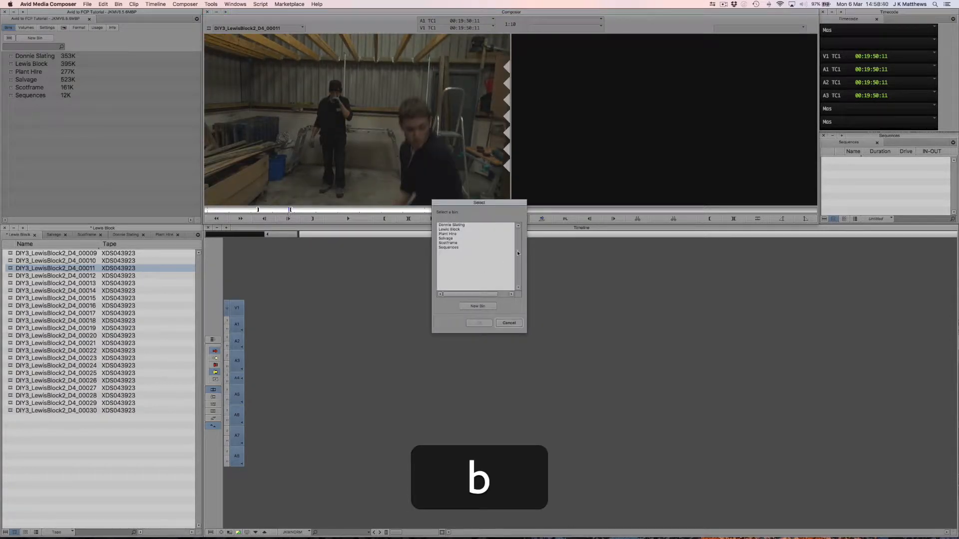
pyautogui.click(494, 247)
pyautogui.click(479, 323)
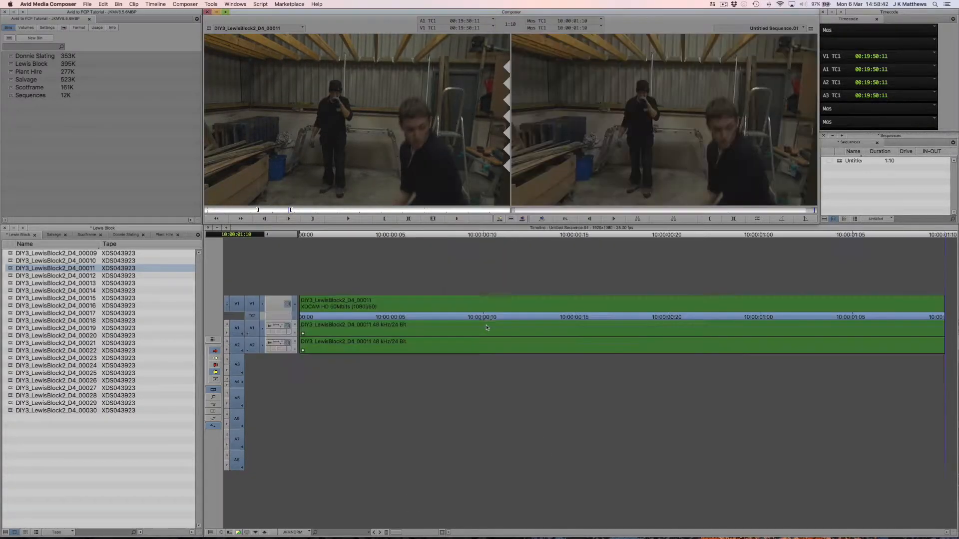
# Rename the new sequence in the Sequences bin as Test.
pyautogui.click(855, 162)
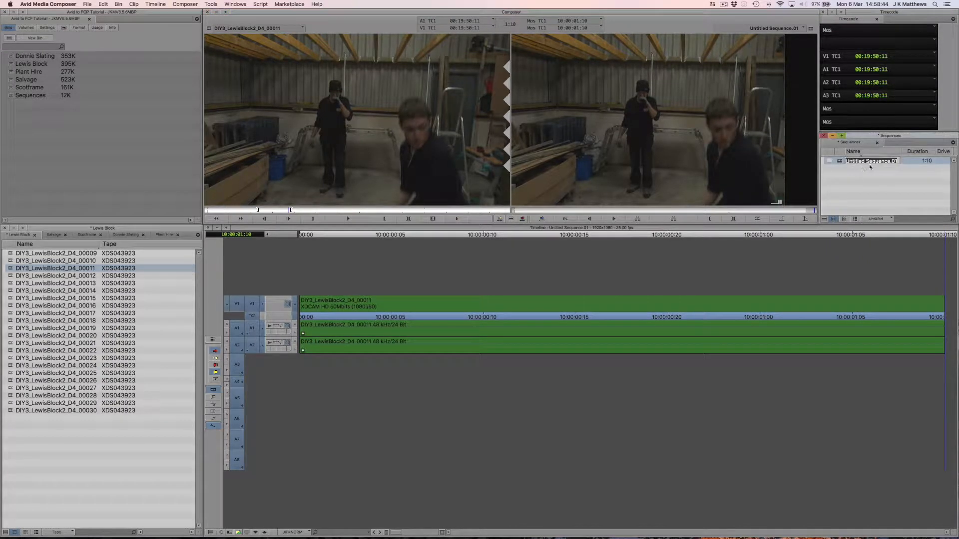
pyautogui.write('Test')
pyautogui.press('Return')
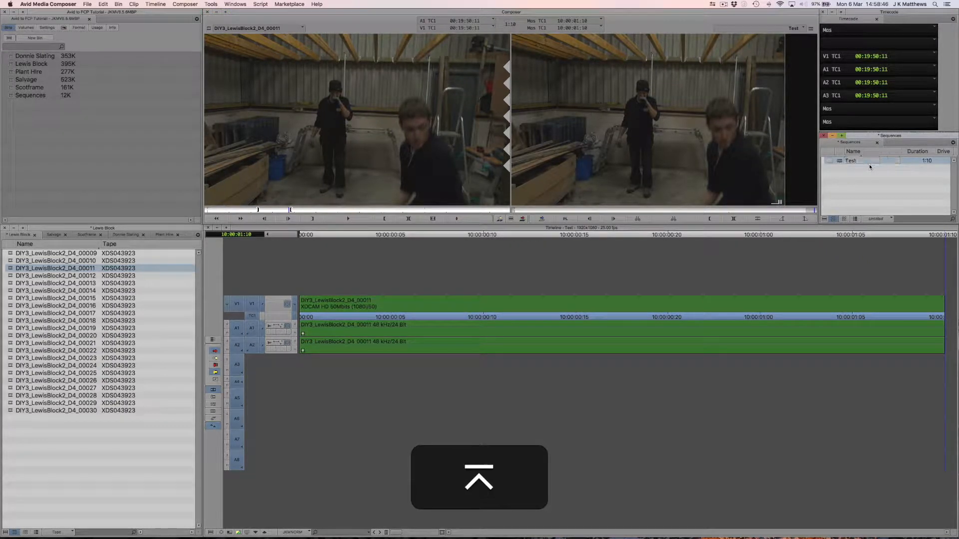
# Mark a section of DIY3_LewisBlock2_D4_00012 ending at 00:20:25:13 and edit it onto the end of the Test sequence.
pyautogui.click(668, 236)
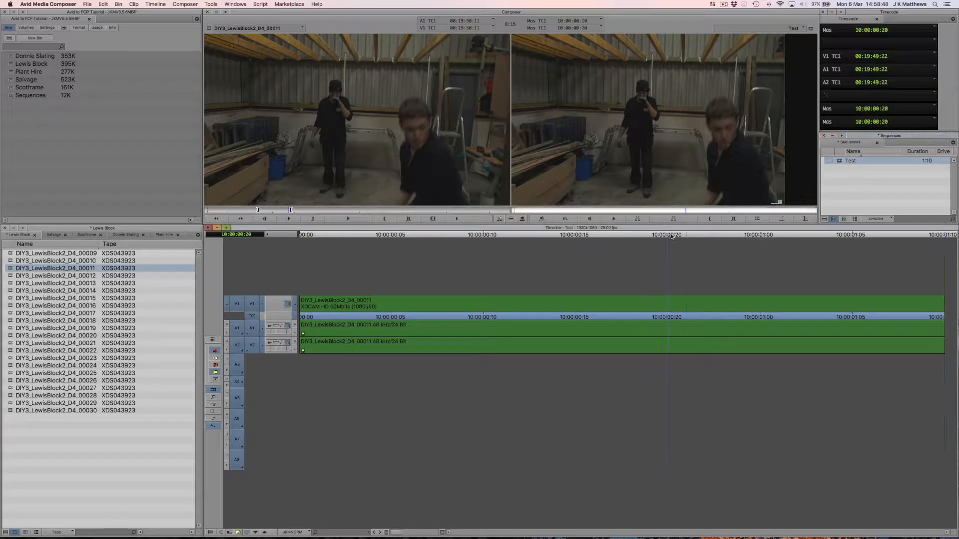
pyautogui.press('End')
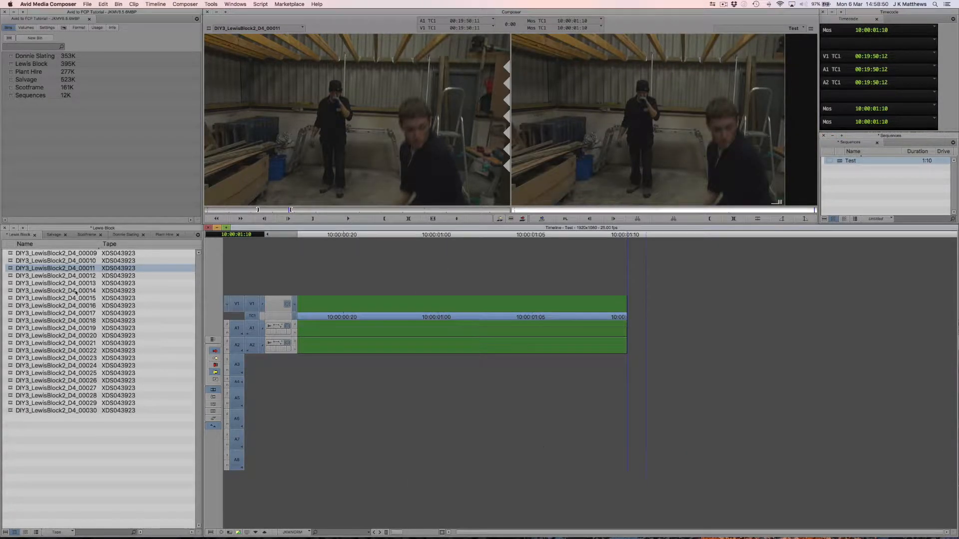
pyautogui.moveTo(9, 278); pyautogui.dragTo(430, 210)
pyautogui.click(310, 210)
pyautogui.press('i')
pyautogui.press('o')
pyautogui.click(641, 147)
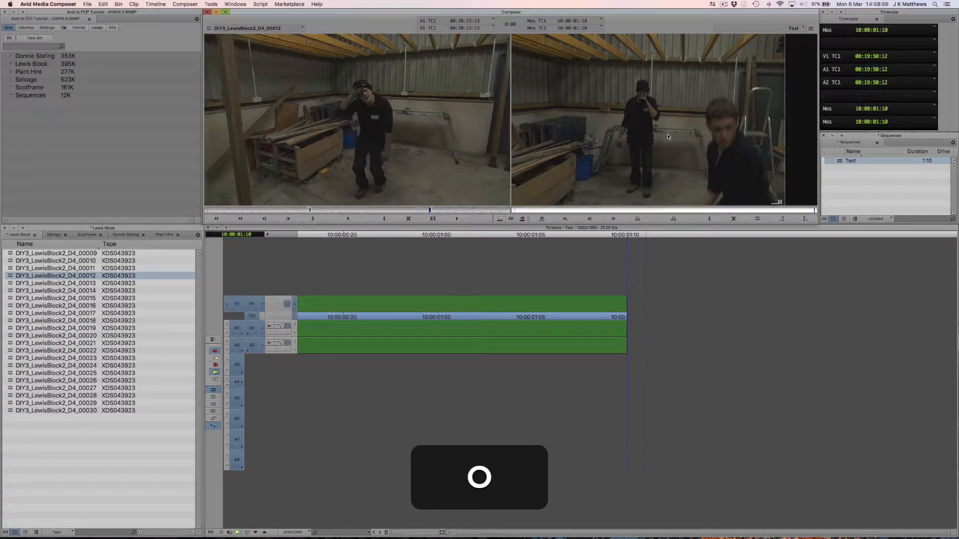
pyautogui.press('b')
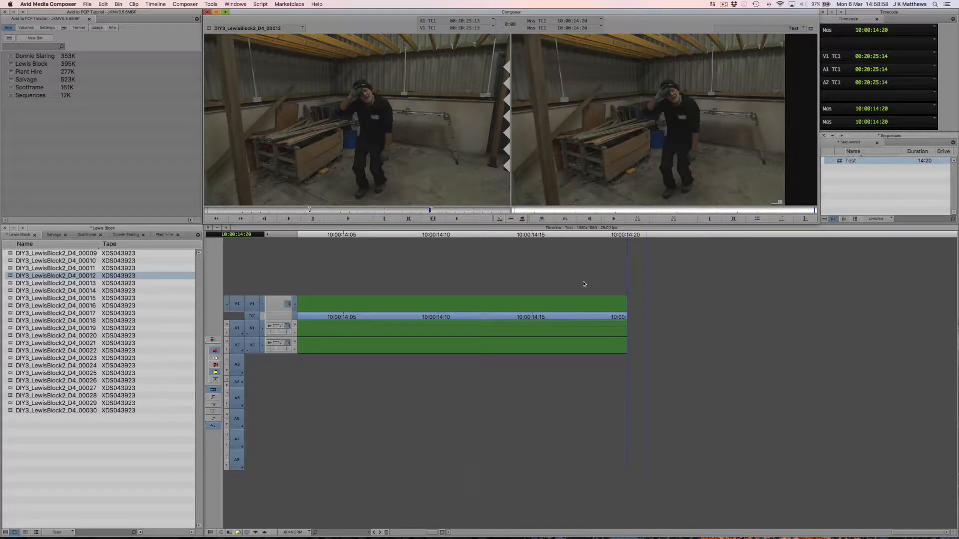
# Fit the whole Test sequence in the timeline and scrub across its two clips to 10:00:03:14.
pyautogui.press('n')
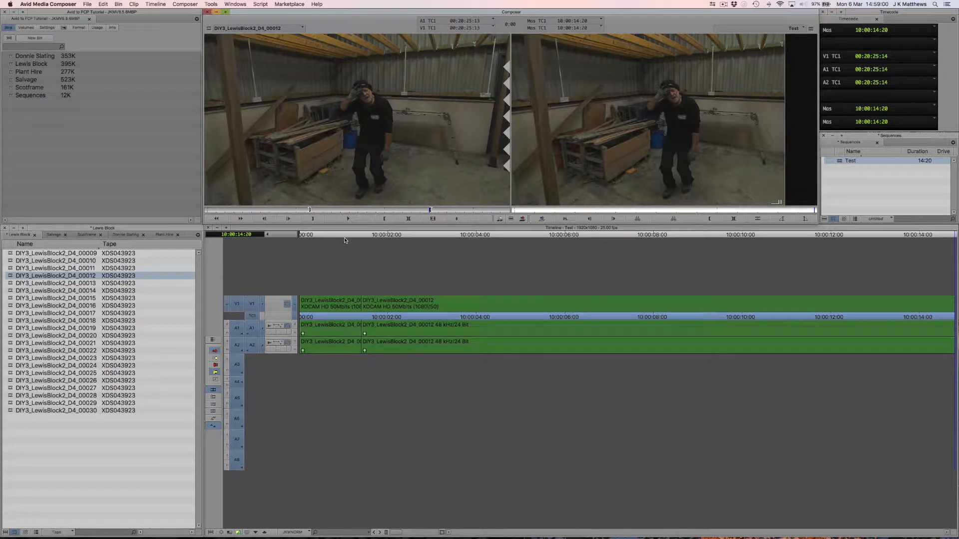
pyautogui.moveTo(345, 236); pyautogui.dragTo(458, 237)
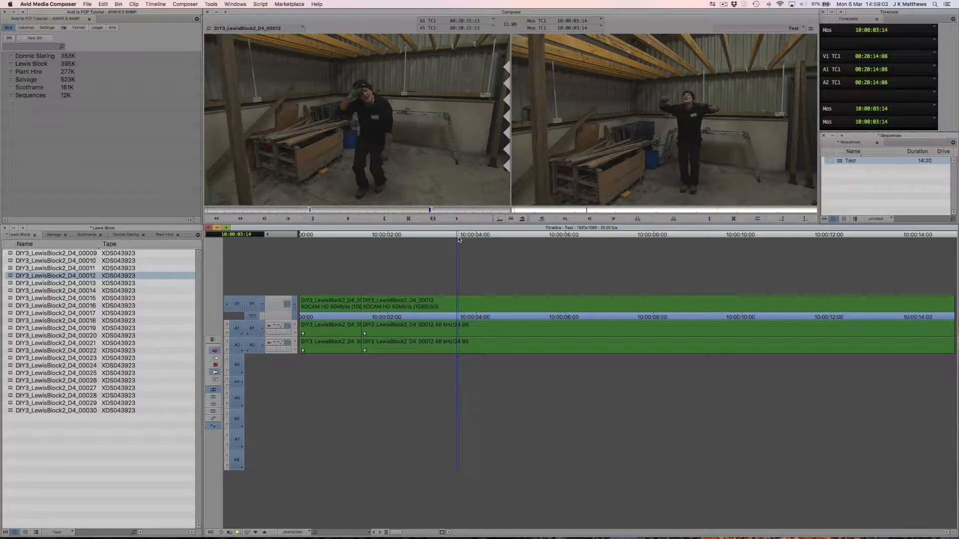
pyautogui.press('-')
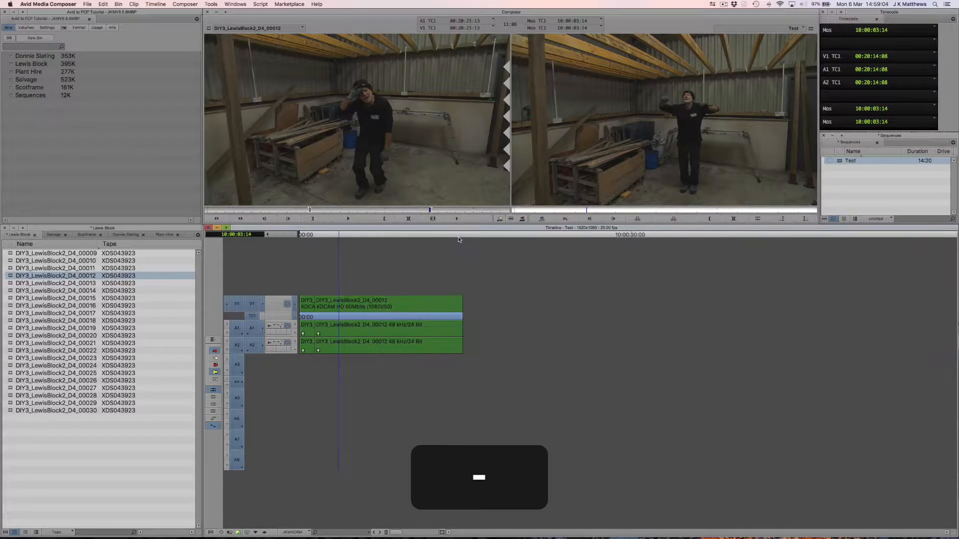
# Mark a 29:06 section of DIY3_BO_Salvage_00033 ending at 16:44:21:21 and edit it onto the end of the Test sequence.
pyautogui.press('End')
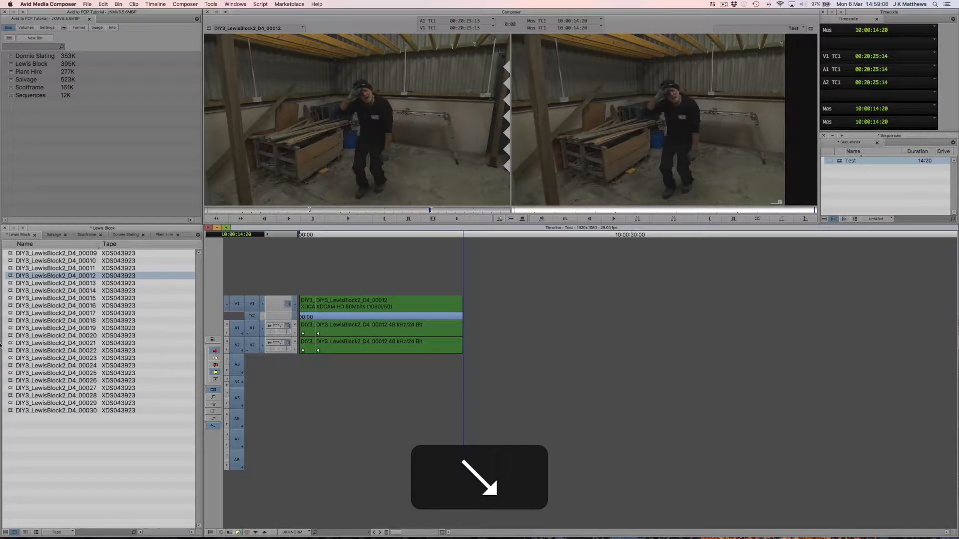
pyautogui.click(12, 336)
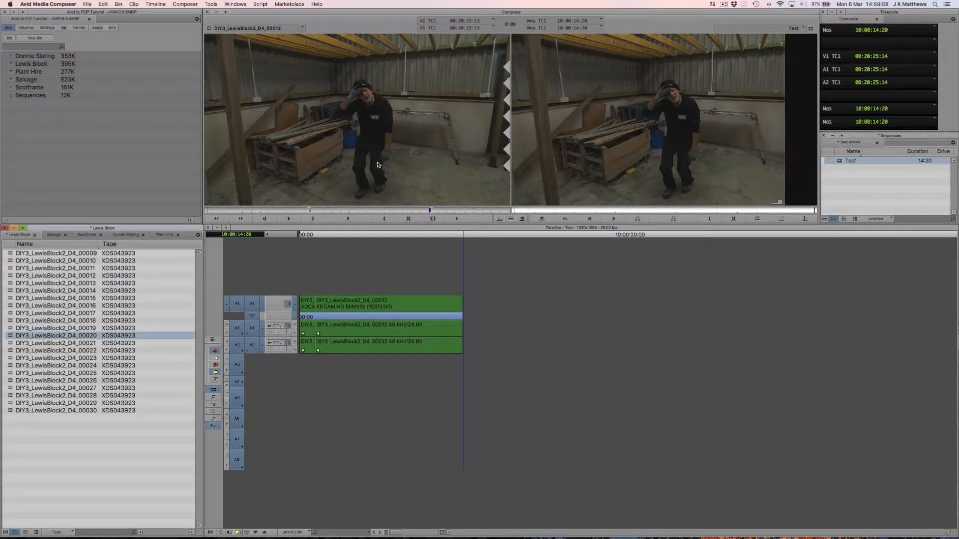
pyautogui.click(53, 236)
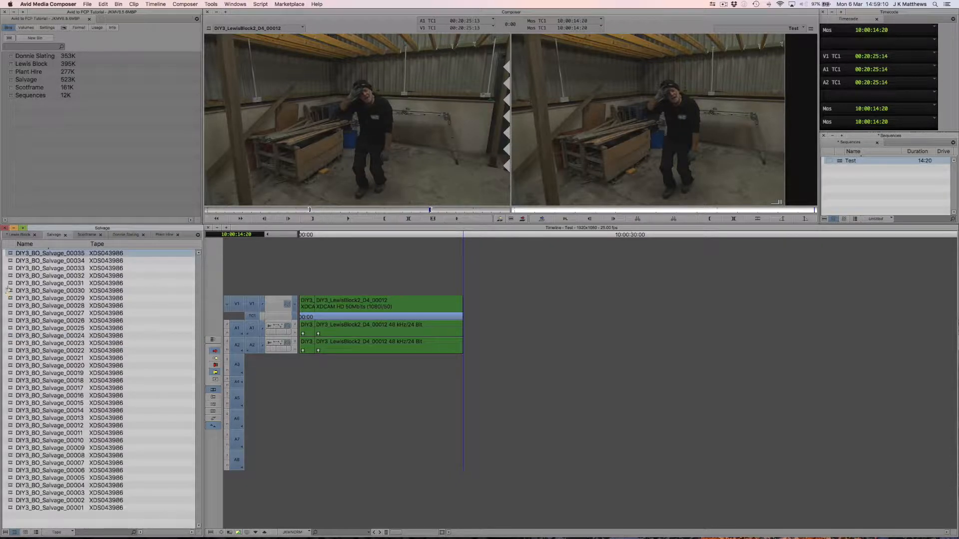
pyautogui.click(11, 269)
pyautogui.moveTo(11, 272); pyautogui.dragTo(375, 132)
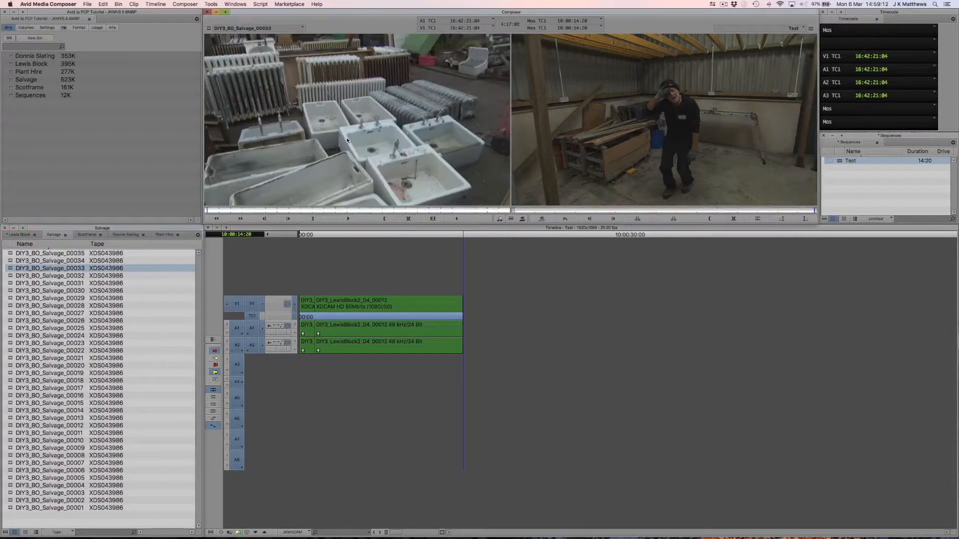
pyautogui.moveTo(320, 210); pyautogui.dragTo(348, 211)
pyautogui.press('i')
pyautogui.press('o')
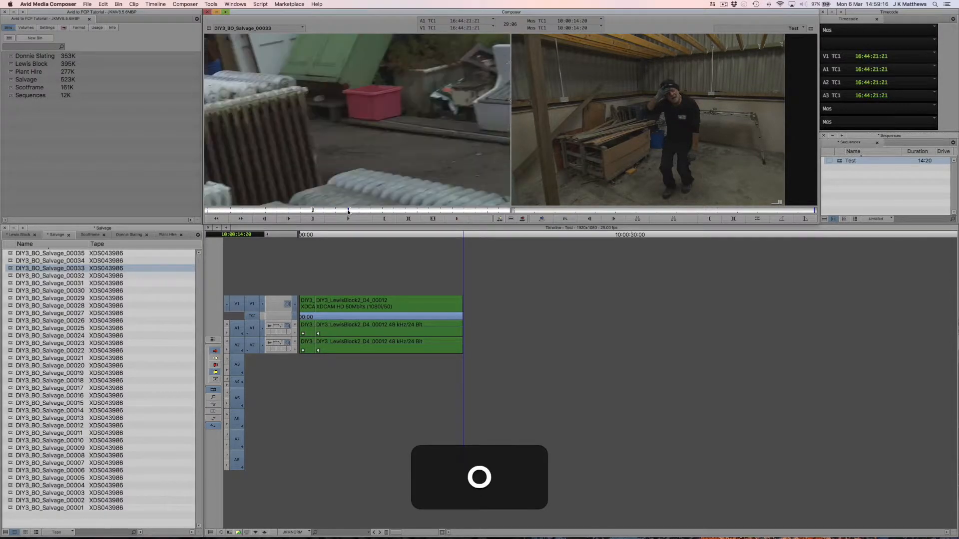
pyautogui.press('b')
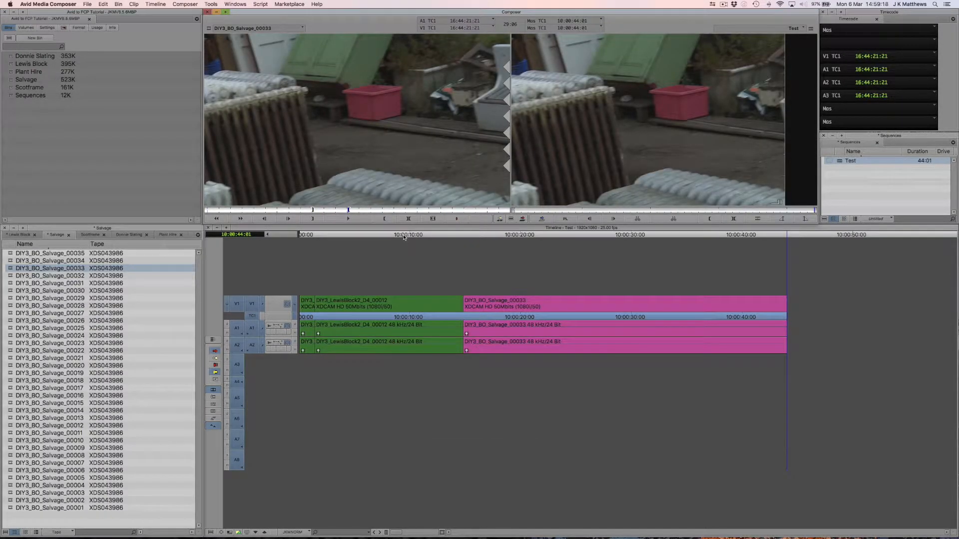
# Scrub through the salvage clip in the Test sequence and stop at 10:00:24:21.
pyautogui.moveTo(403, 235); pyautogui.dragTo(534, 246)
pyautogui.click(841, 163)
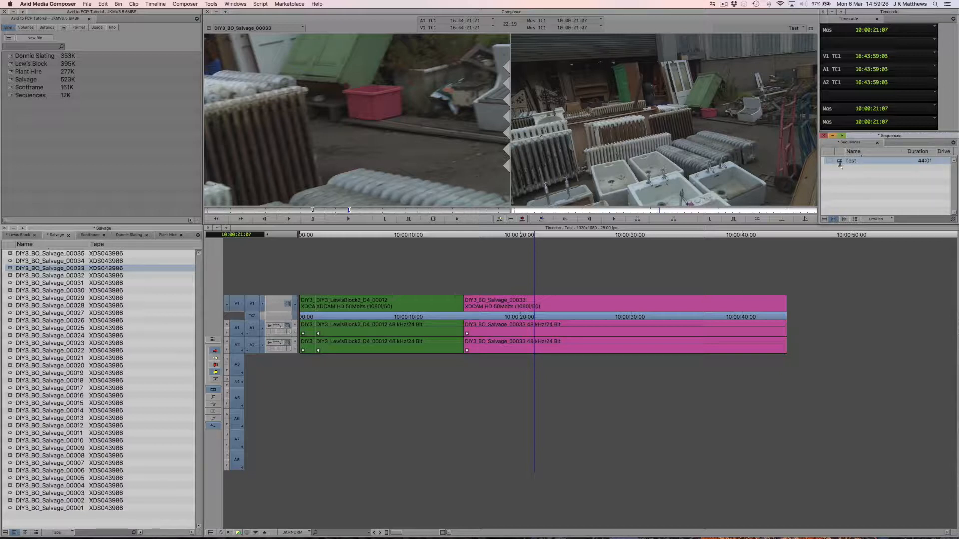
pyautogui.moveTo(528, 236); pyautogui.dragTo(478, 269)
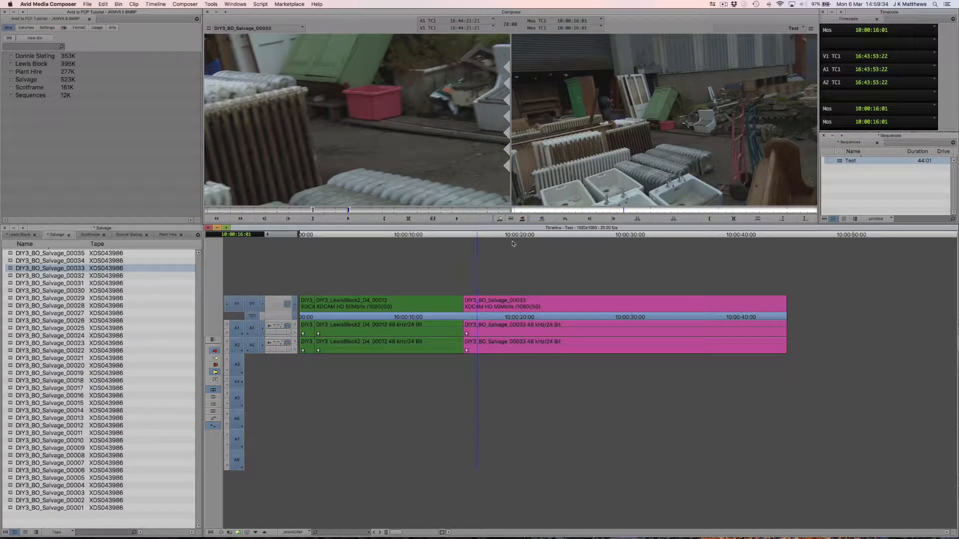
pyautogui.click(574, 236)
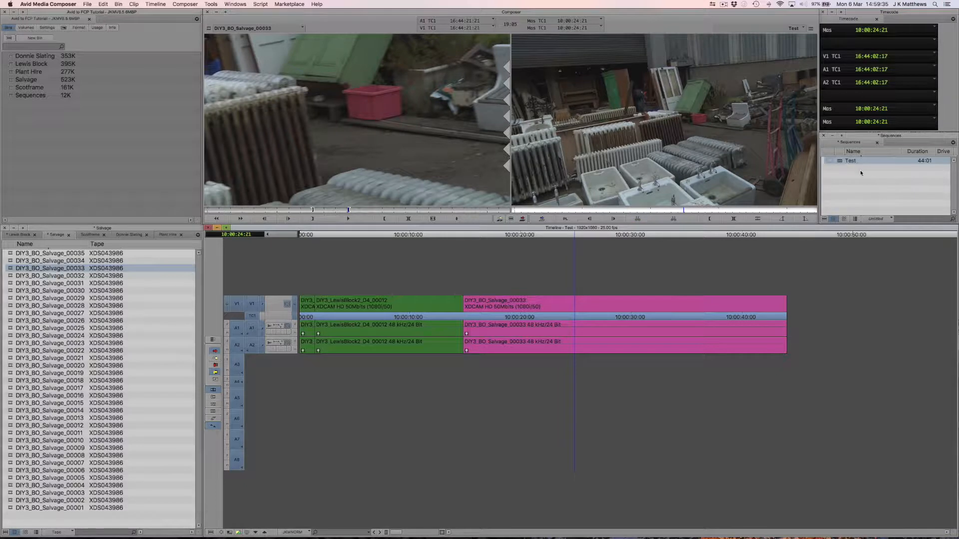
# Turn on Show reference clips in the bin display settings of the Sequences bin.
pyautogui.click(824, 220)
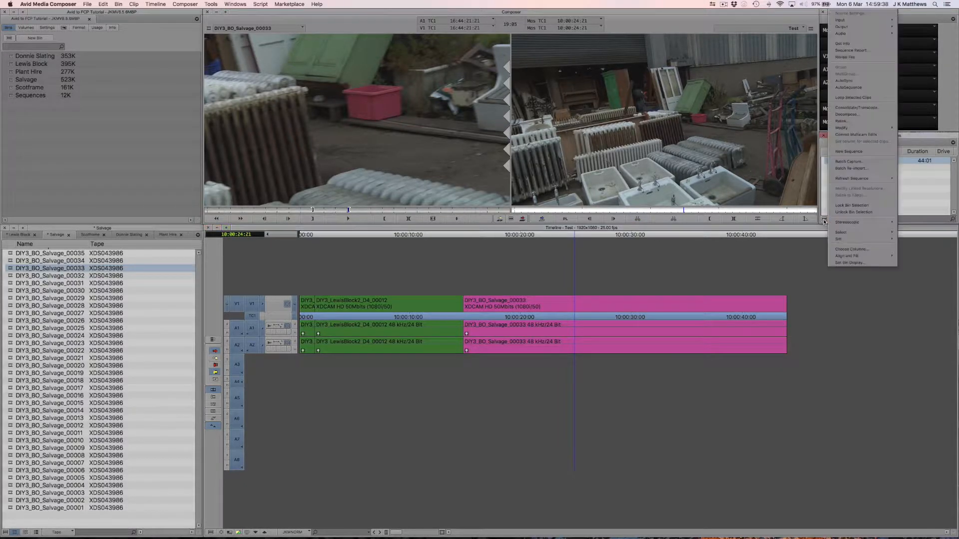
pyautogui.click(849, 264)
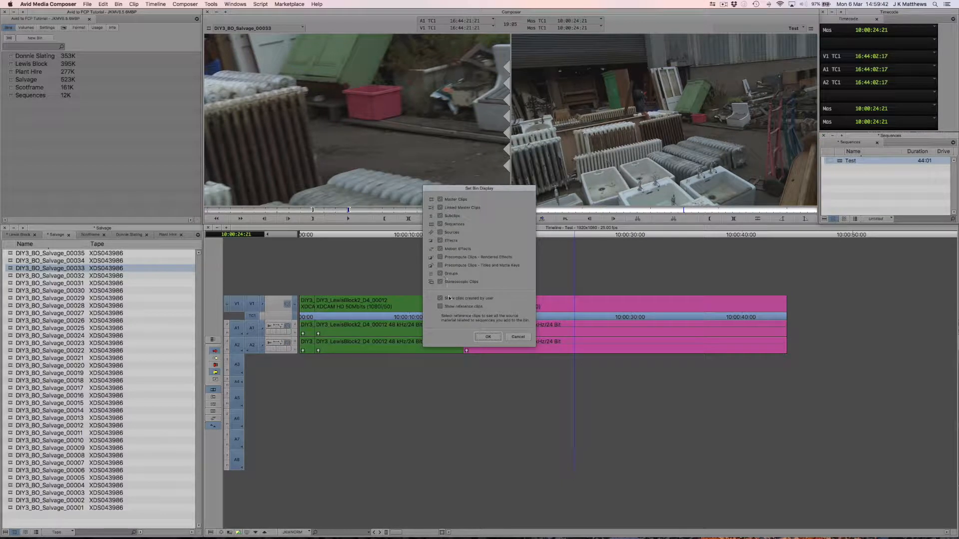
pyautogui.click(441, 307)
pyautogui.click(488, 337)
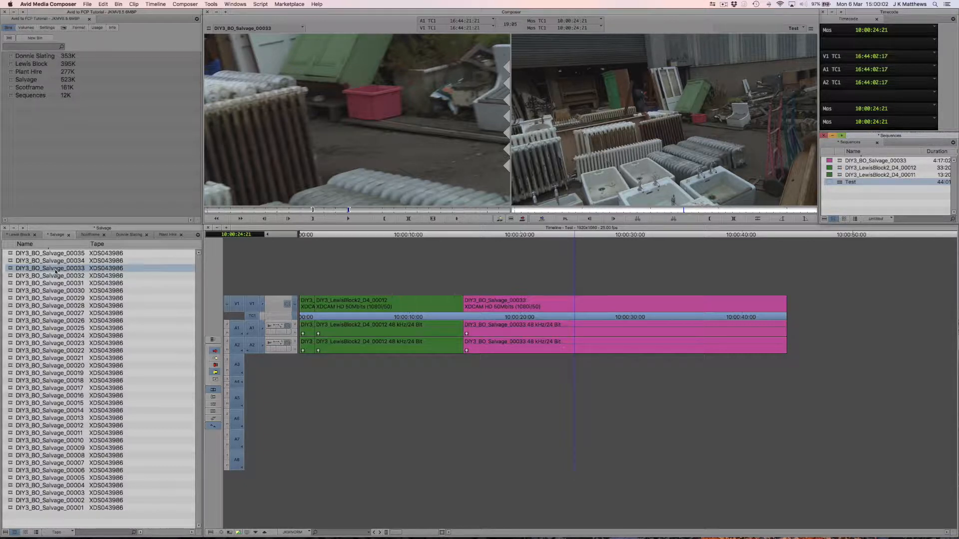
# Rename the master clip DIY3_BO_Salvage_00033 in the Salvage bin as JKM.
pyautogui.click(45, 269)
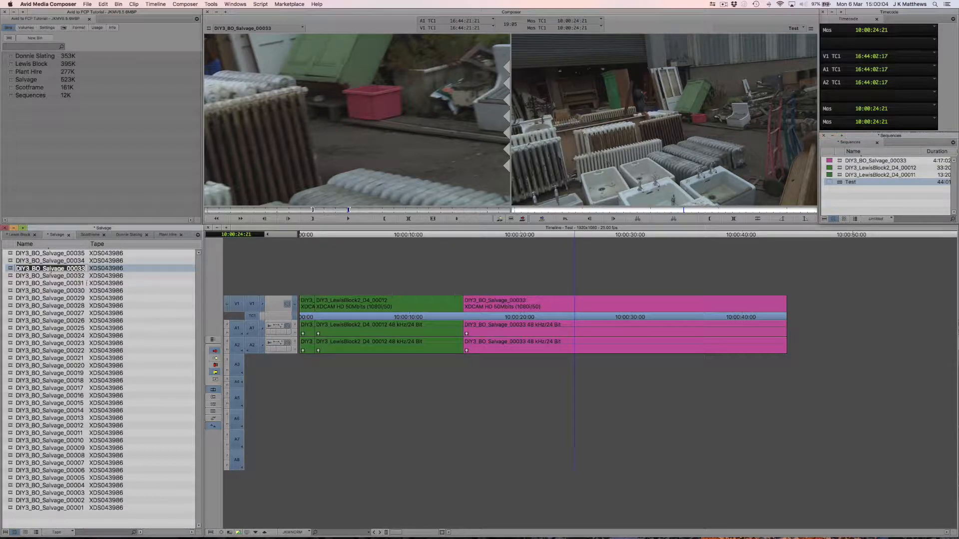
pyautogui.write('JKM')
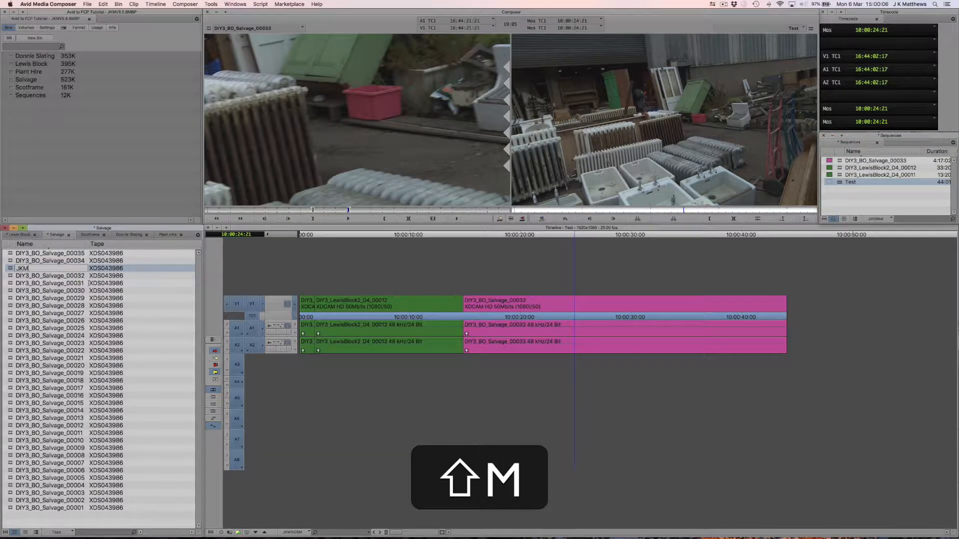
pyautogui.press('Return')
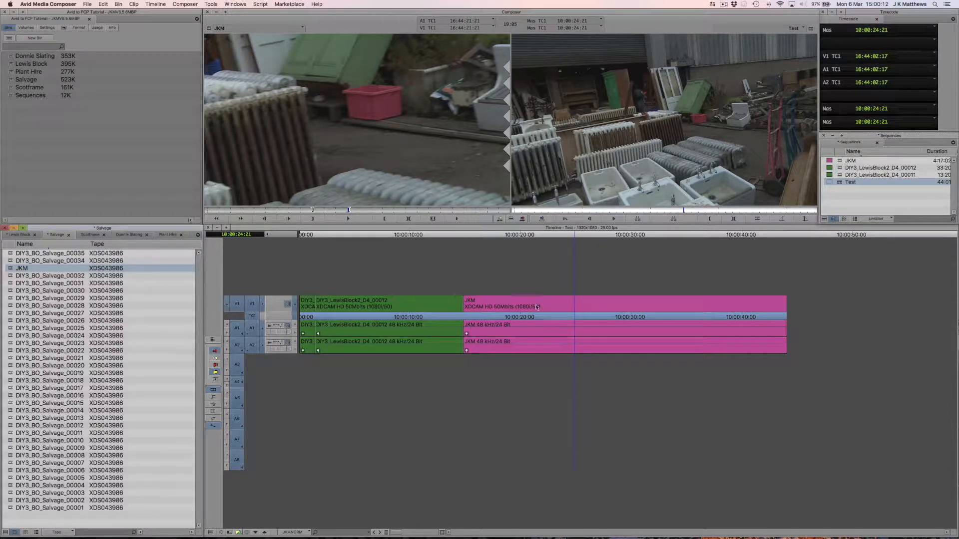
# Undo and redo the edit of the JKM clip into the Test sequence, and scrub back to 10:00:01:14.
pyautogui.moveTo(475, 317)
pyautogui.mouseDown()
pyautogui.moveTo(304, 316)
pyautogui.moveTo(470, 315)
pyautogui.mouseUp()
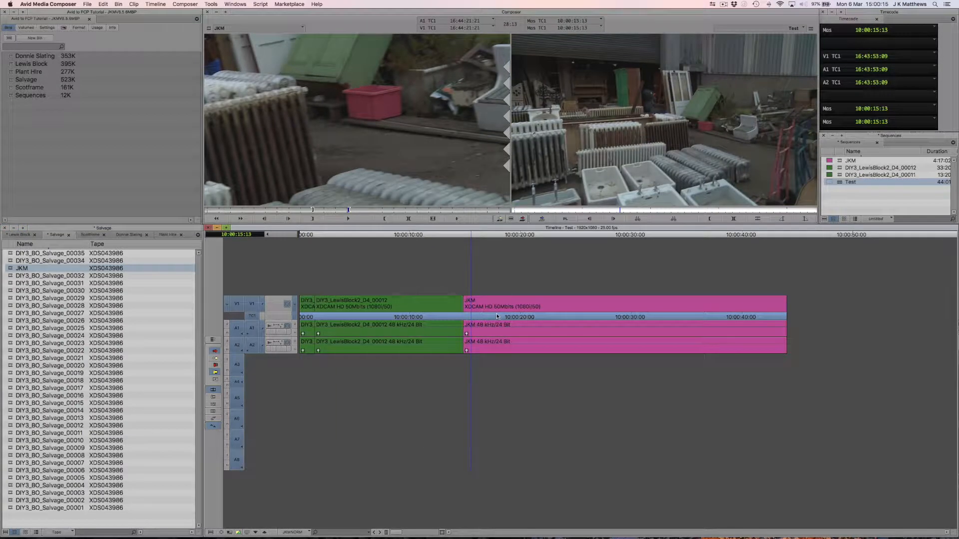
pyautogui.press('super+z')
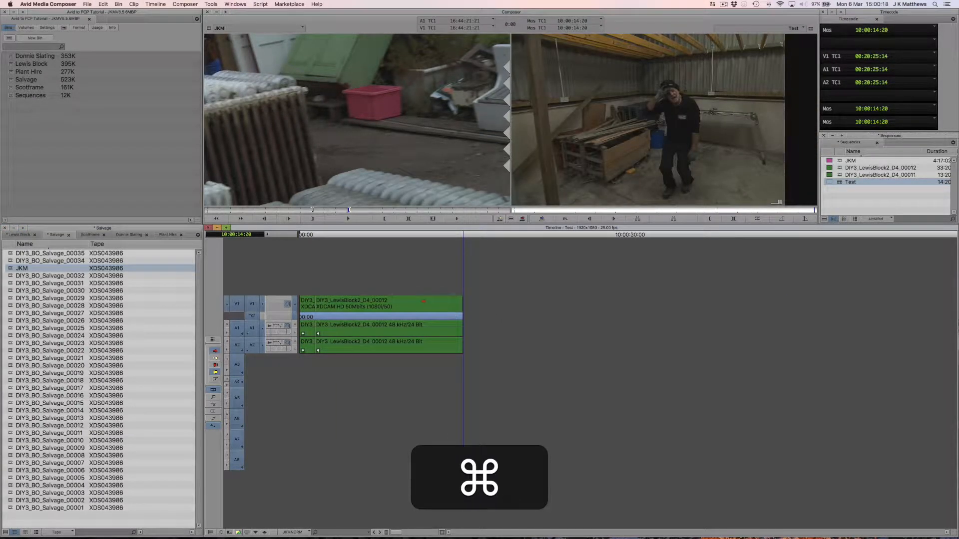
pyautogui.press('super+shift+z')
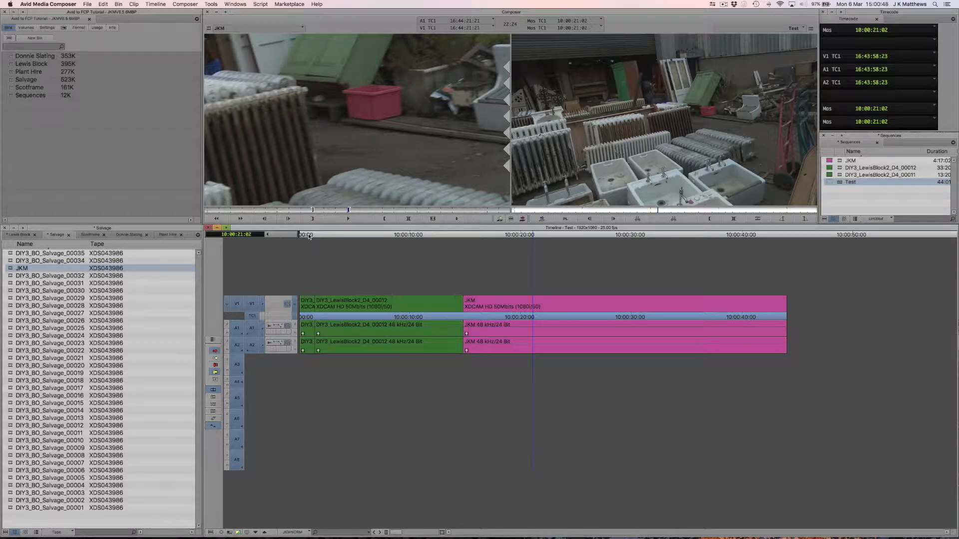
pyautogui.moveTo(310, 236); pyautogui.dragTo(316, 257)
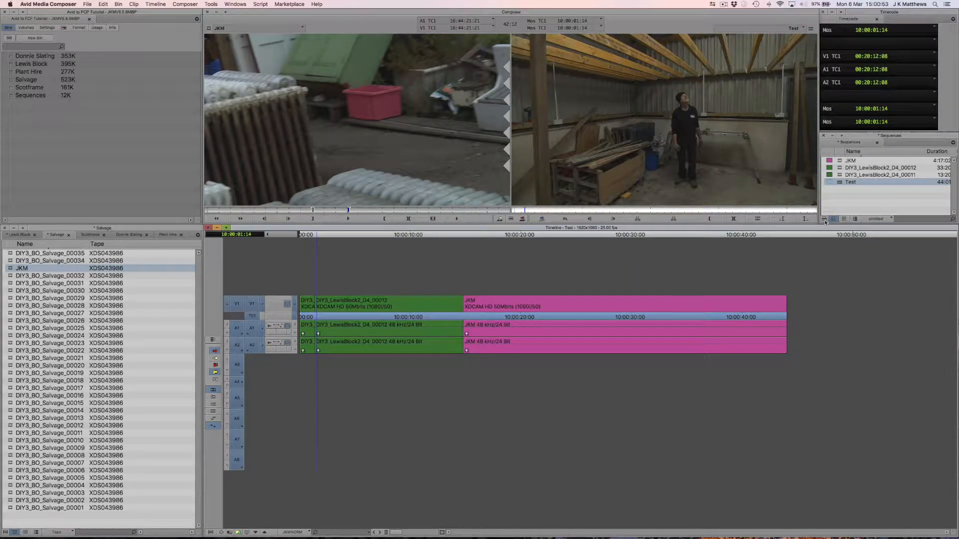
# Turn off Show reference clips for the Sequences bin so that only the sequence is listed.
pyautogui.click(824, 219)
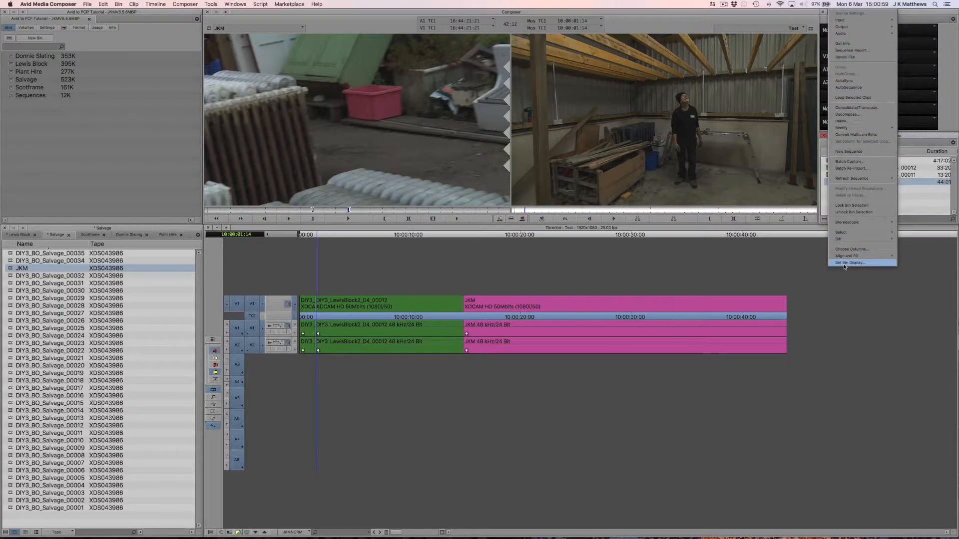
pyautogui.click(845, 264)
pyautogui.click(439, 306)
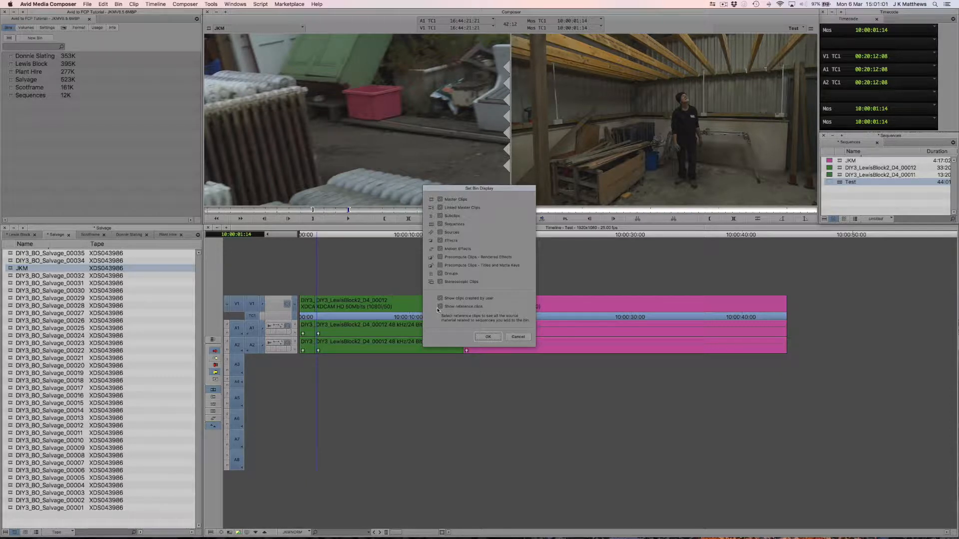
pyautogui.click(488, 336)
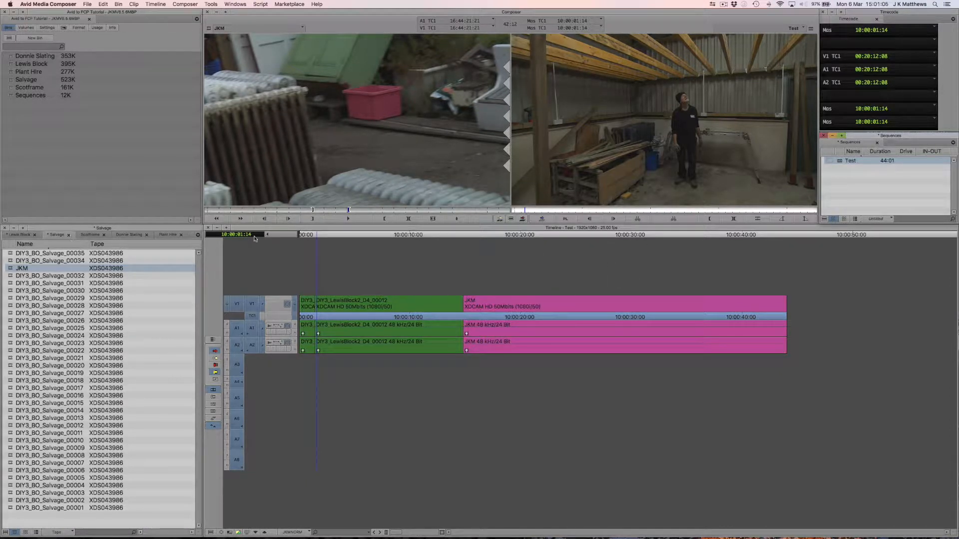
# Create a new bin, place its window over the source monitor and copy the JKM clip into it from the Salvage bin.
pyautogui.press('super+n')
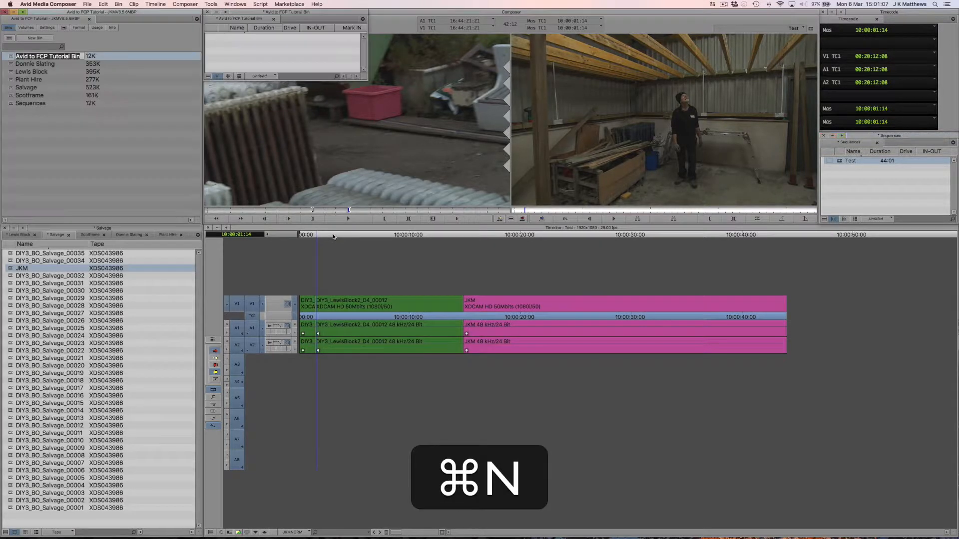
pyautogui.moveTo(327, 11); pyautogui.dragTo(431, 134)
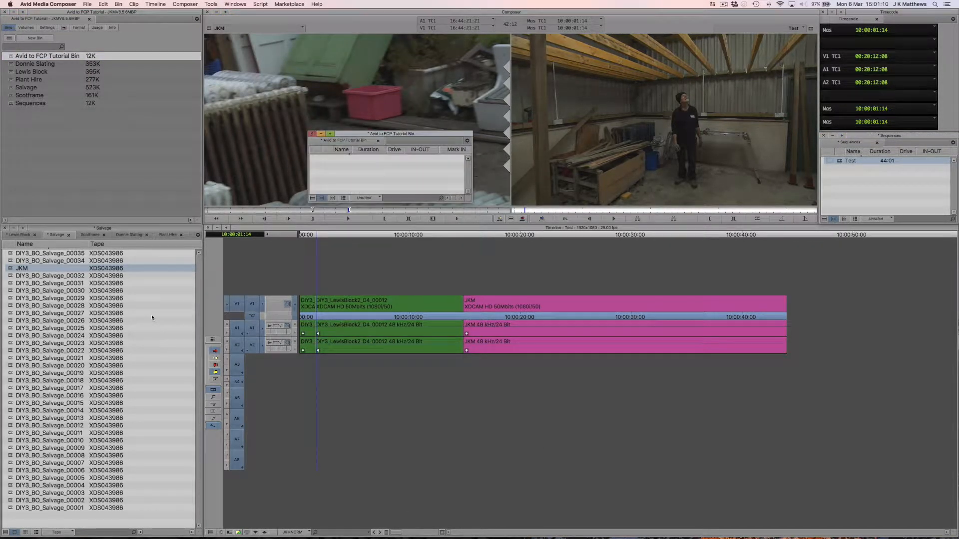
pyautogui.click(13, 272)
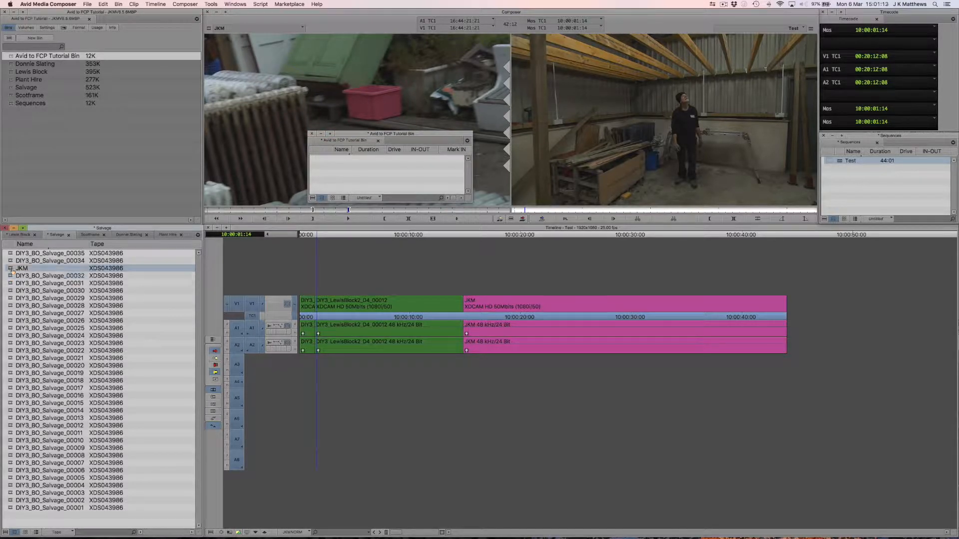
pyautogui.moveTo(11, 270); pyautogui.dragTo(363, 163)
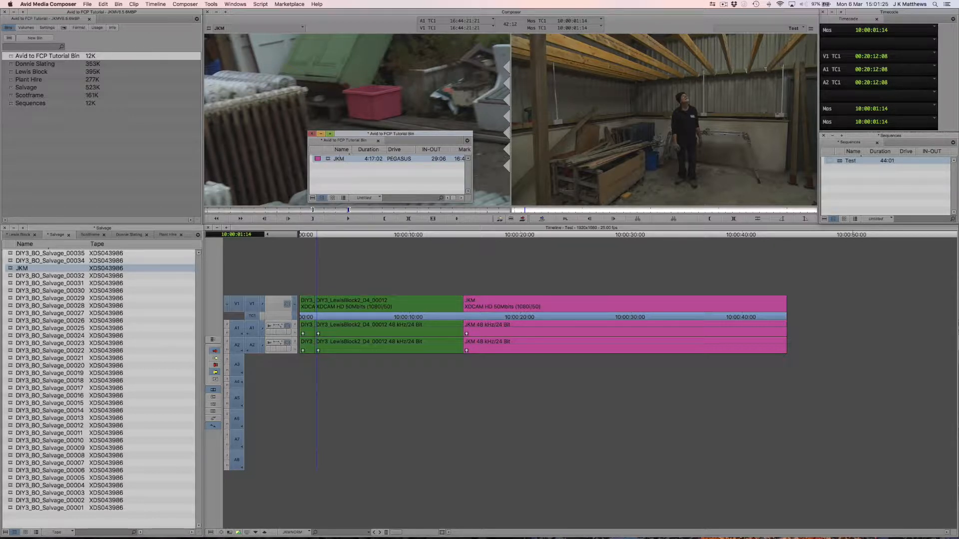
# Rename the copied JKM clip in the new bin as Hello.
pyautogui.click(339, 159)
pyautogui.write('Hello')
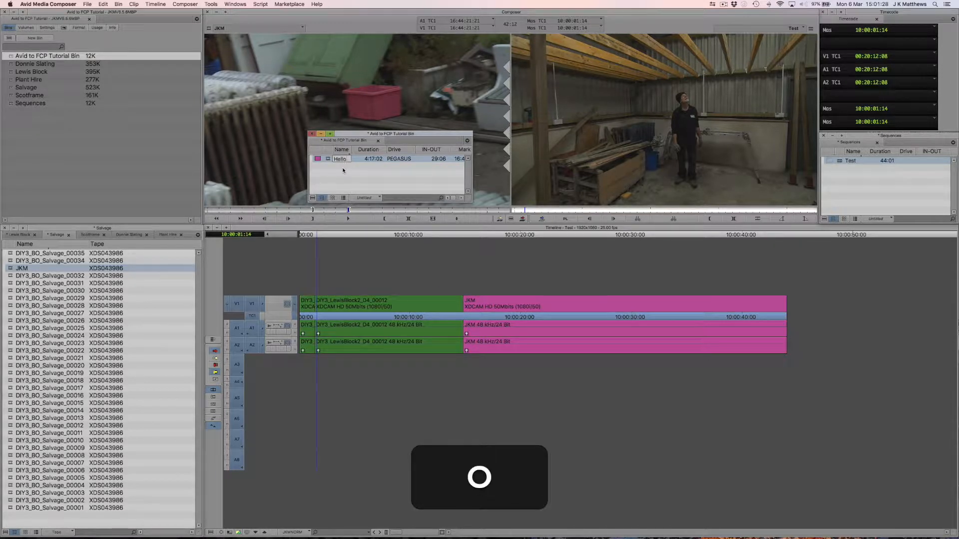
pyautogui.press('Return')
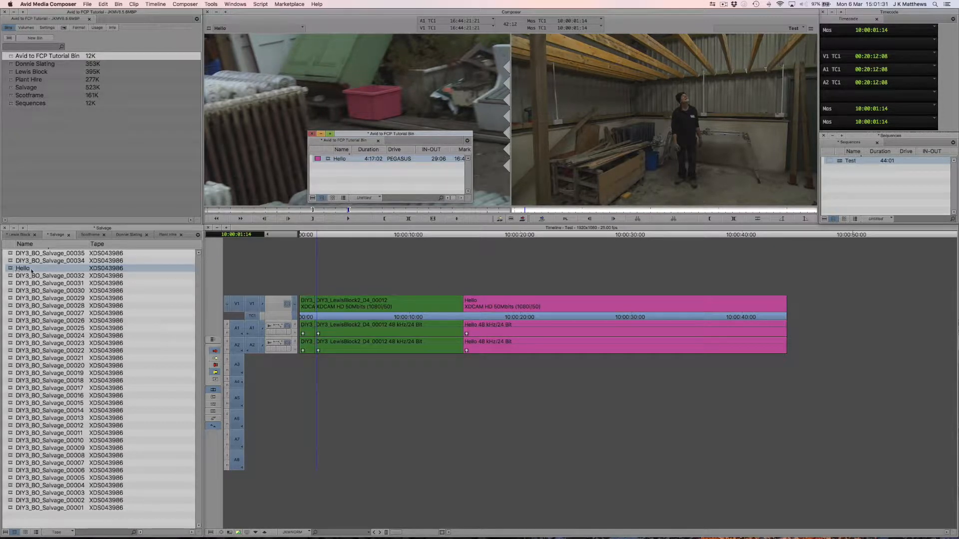
# Show the reference clips of the Test sequence in the Sequences bin again.
pyautogui.click(825, 221)
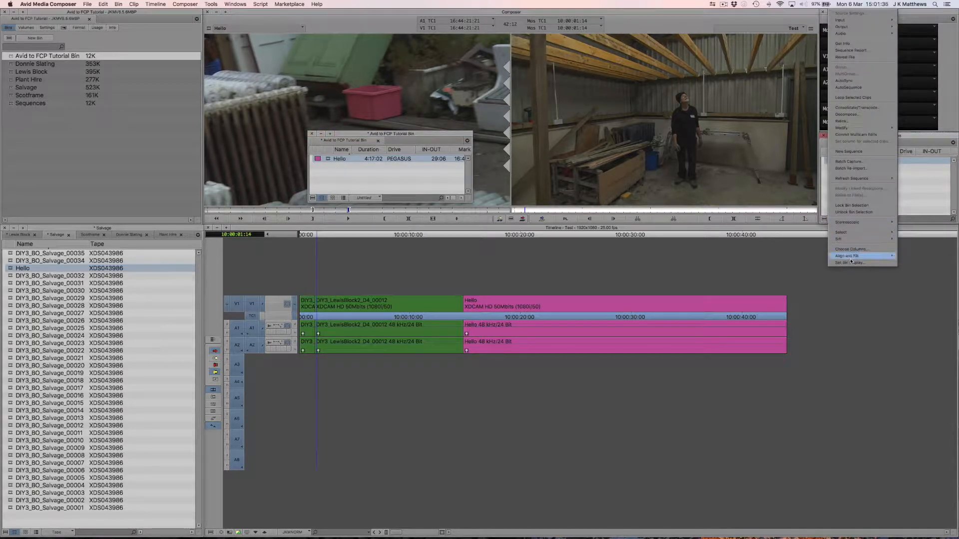
pyautogui.click(850, 263)
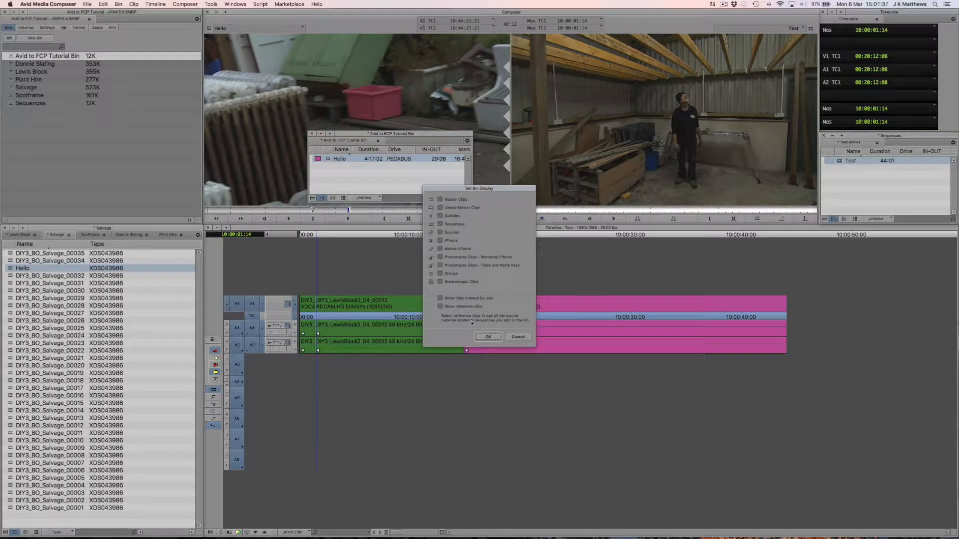
pyautogui.click(477, 336)
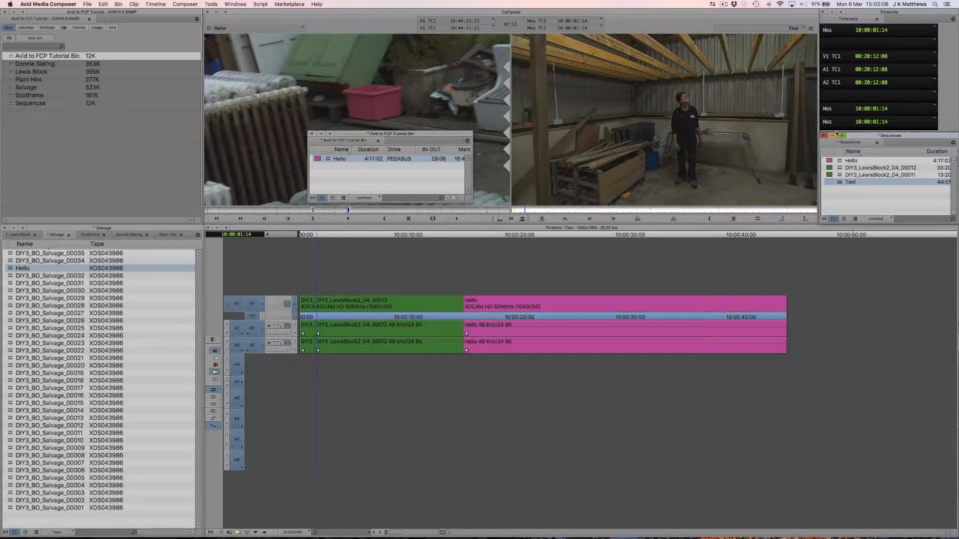
pyautogui.moveTo(869, 137); pyautogui.dragTo(870, 137)
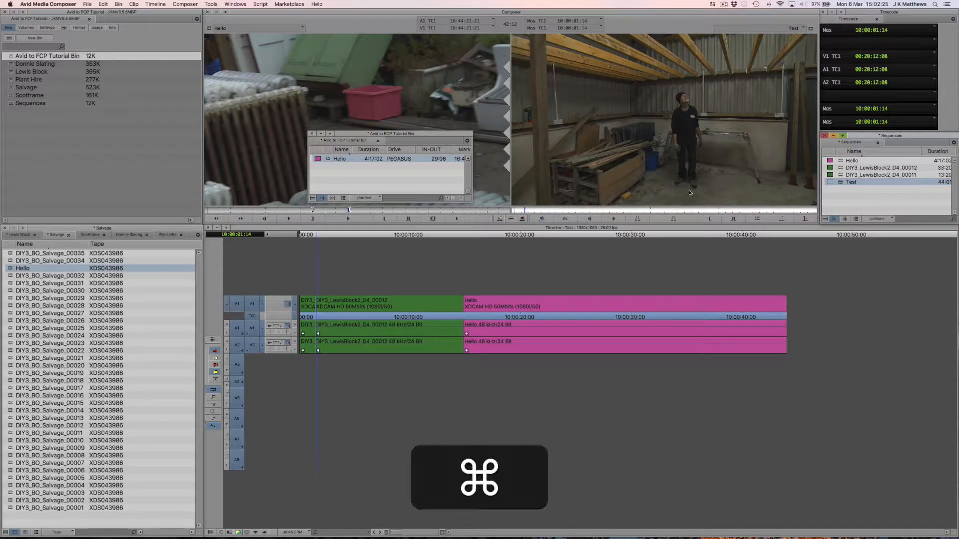
# Switch to Finder, set the media folder window to column view and open the MXF folder in Avid MediaFiles on PEGASUS.
pyautogui.press('super+Tab')
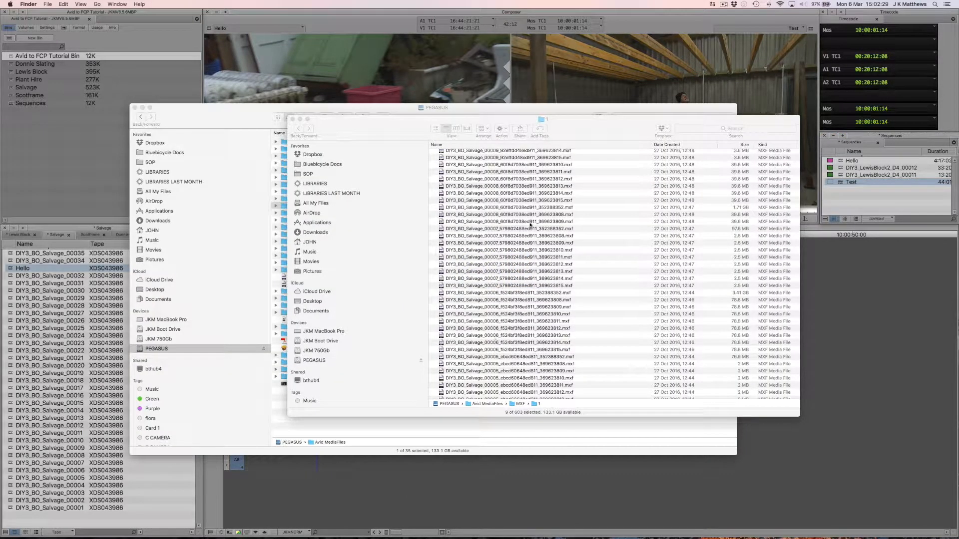
pyautogui.click(449, 129)
pyautogui.click(456, 128)
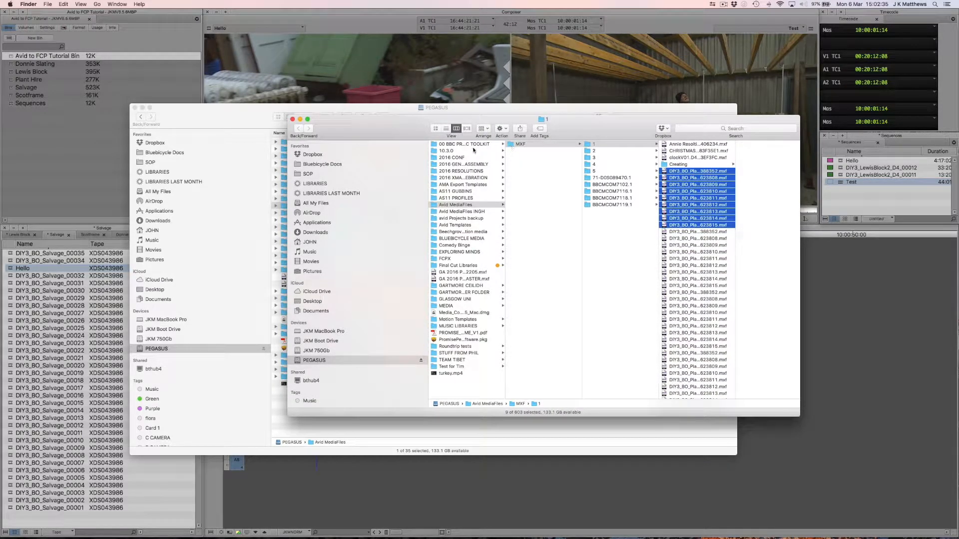
pyautogui.click(446, 205)
pyautogui.click(511, 144)
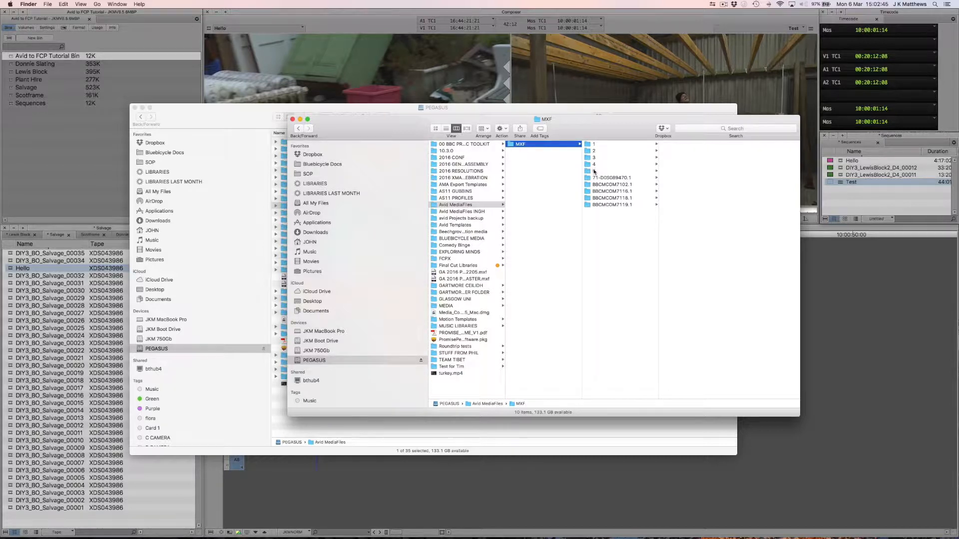
# Look through the media files in folder 1 of the Avid MXF folder down to the end of the list.
pyautogui.click(593, 145)
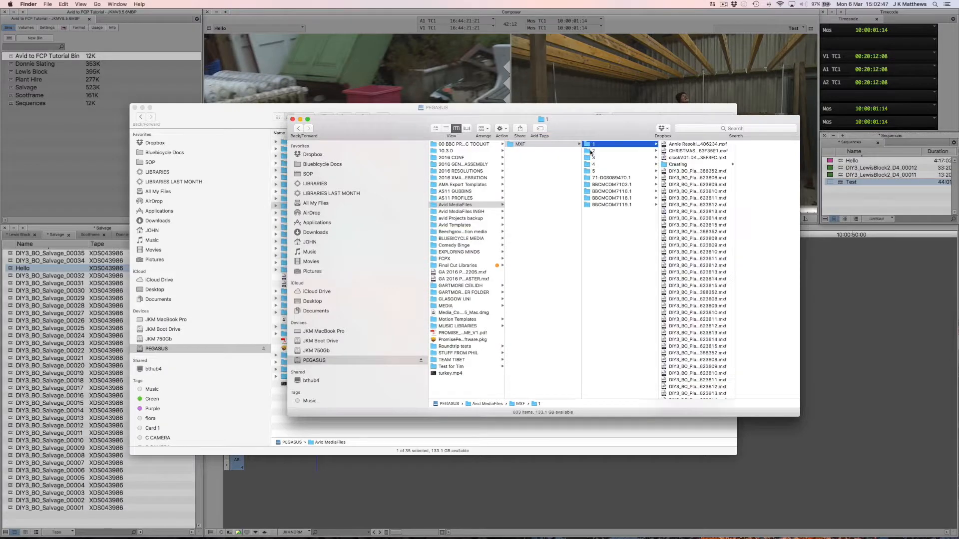
pyautogui.click(512, 146)
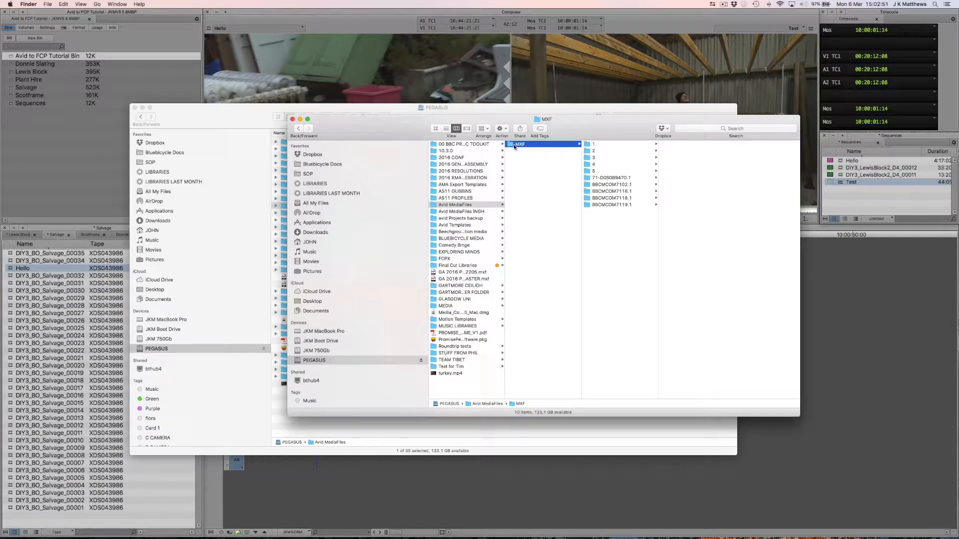
pyautogui.click(588, 146)
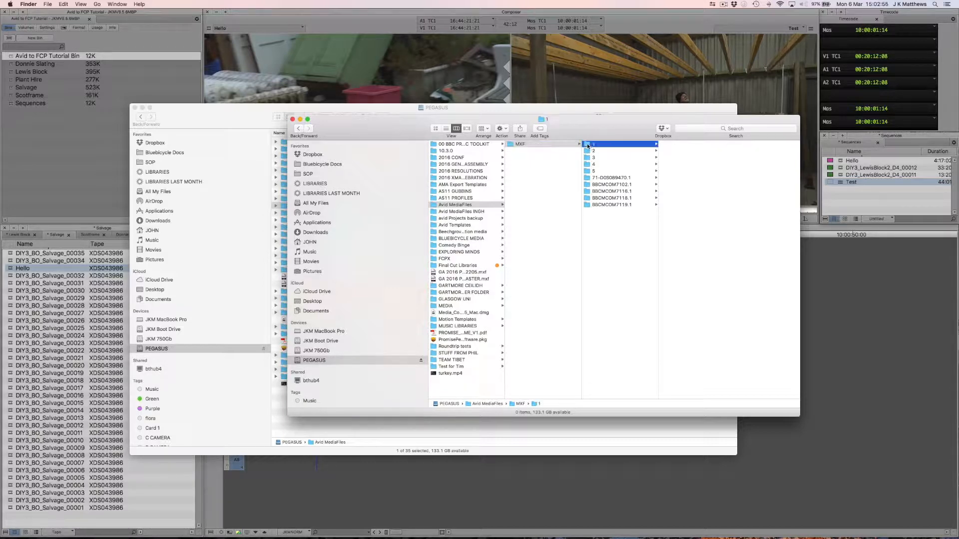
pyautogui.scroll(-10, 712, 367)
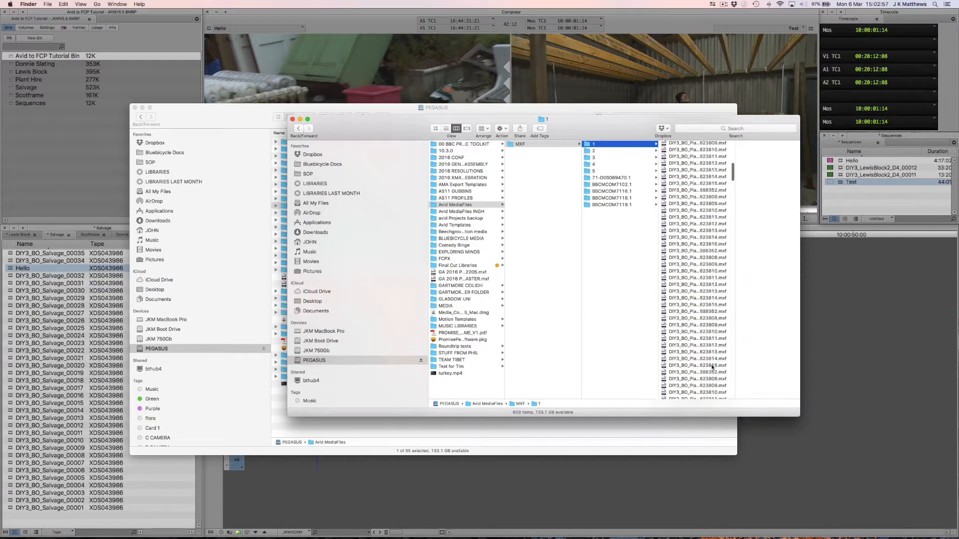
pyautogui.scroll(-10, 712, 367)
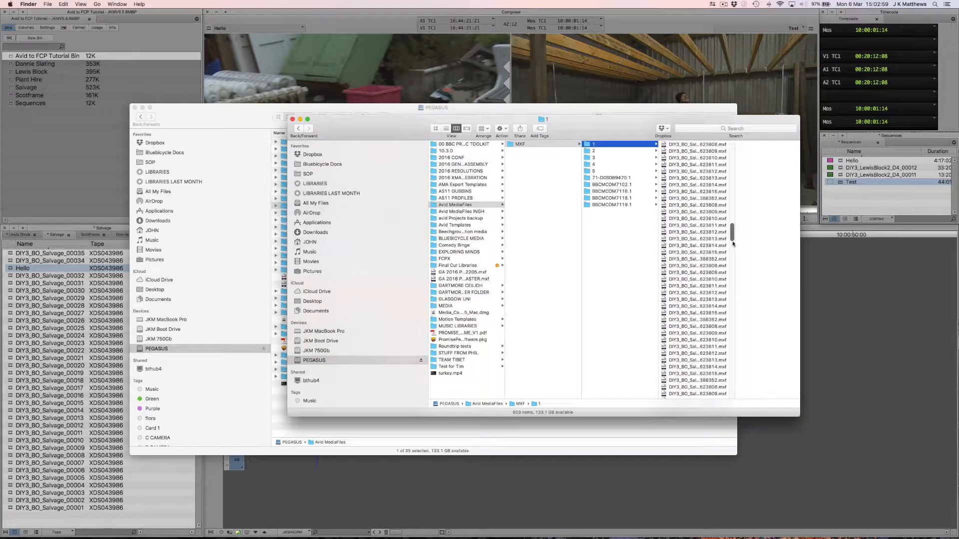
pyautogui.moveTo(732, 242); pyautogui.dragTo(734, 400)
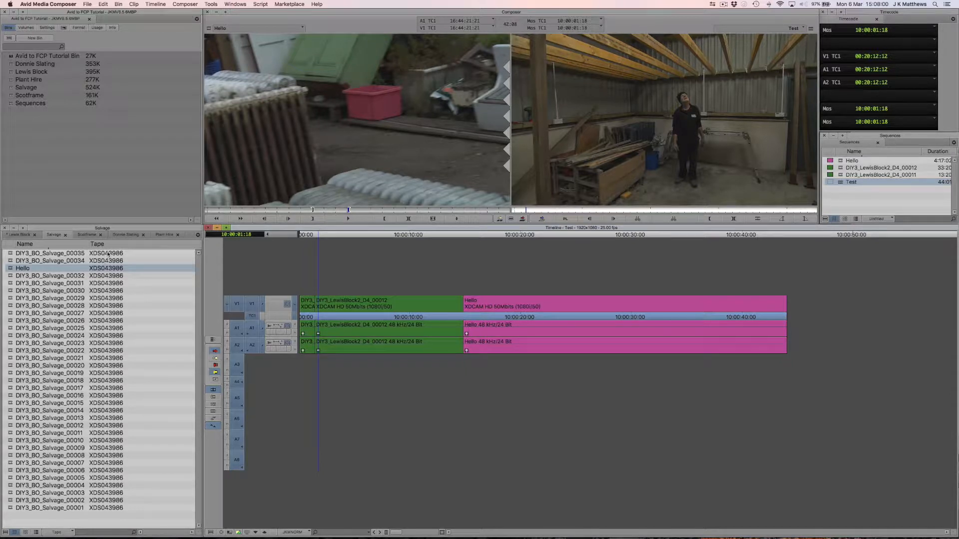
# Examine the clips' tape names across the open bins, from Lewis Block through Scotframe to Plant Hire.
pyautogui.click(24, 235)
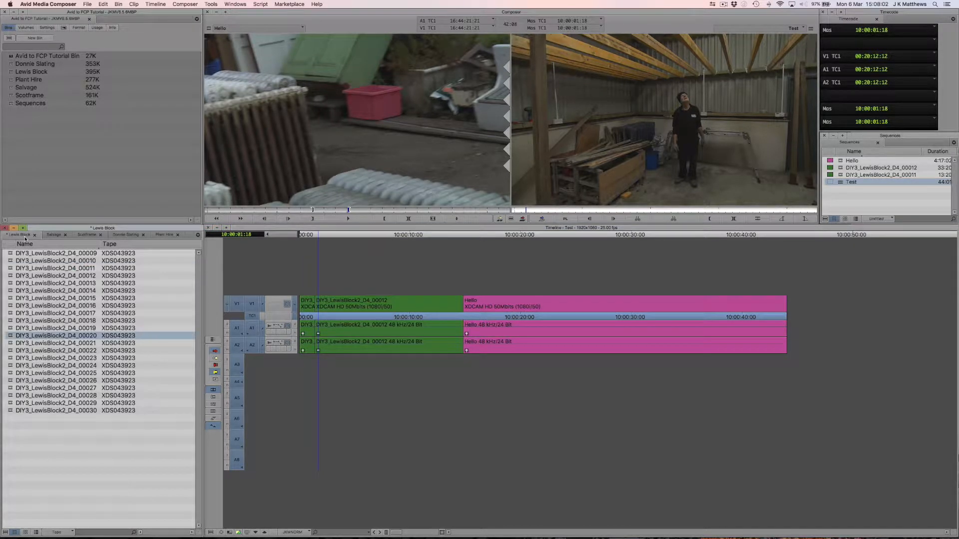
pyautogui.click(94, 236)
pyautogui.click(127, 235)
pyautogui.click(167, 236)
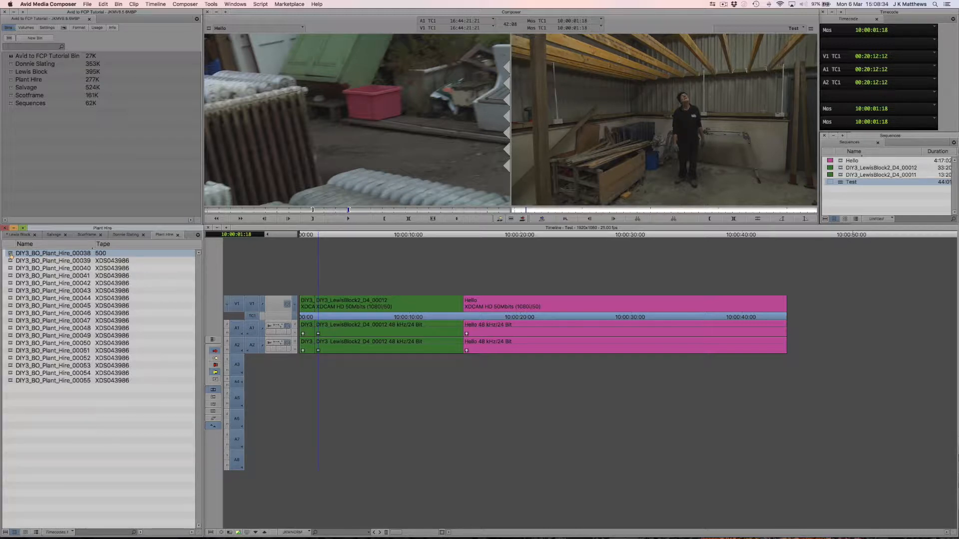
# Modify the source of all clips in the Plant Hire bin, assigning them tape XDS043986 and accepting the change.
pyautogui.keyDown('shift'); pyautogui.click(10, 381); pyautogui.keyUp('shift')
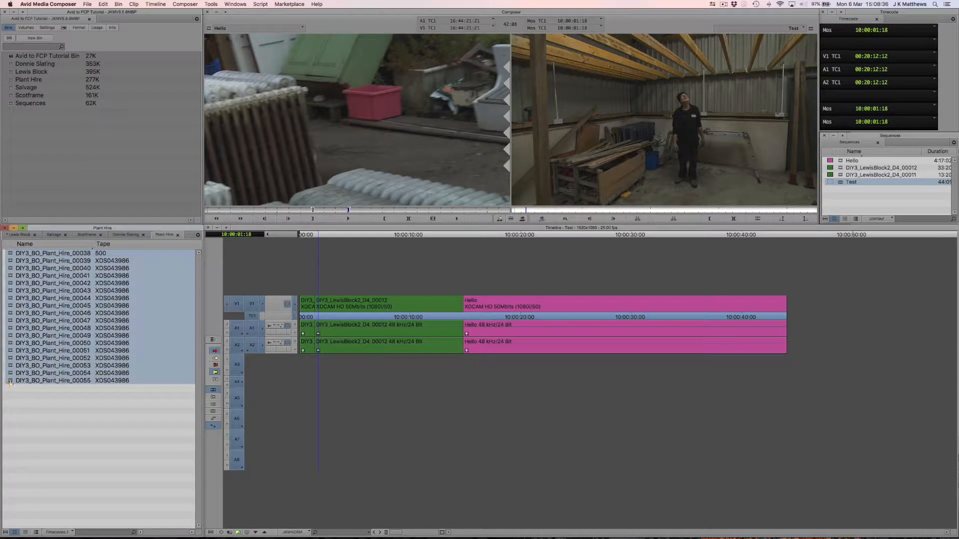
pyautogui.click(134, 4)
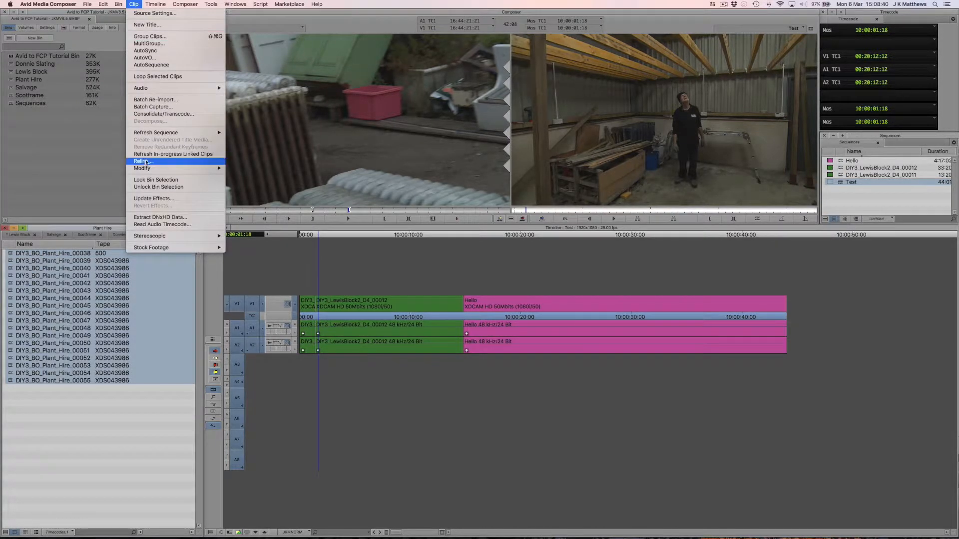
pyautogui.moveTo(145, 169)
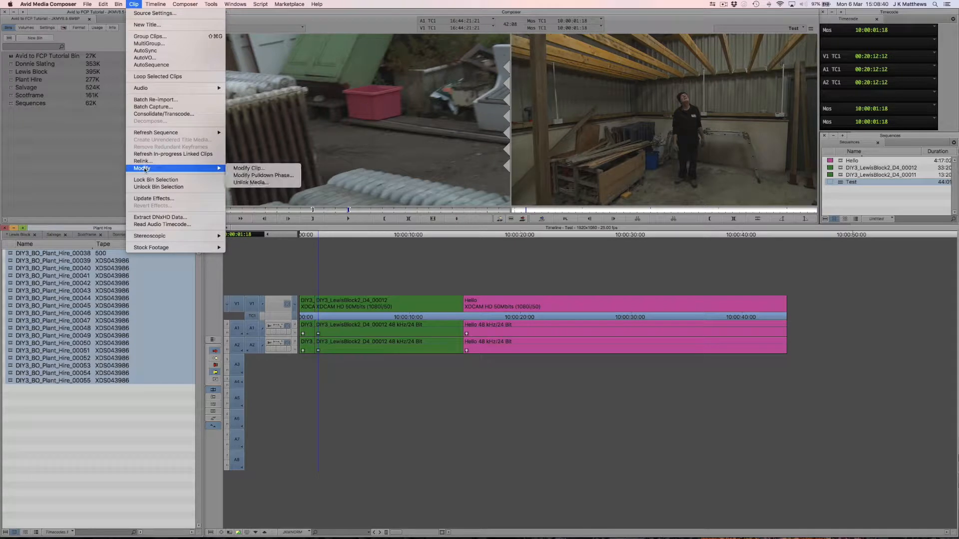
pyautogui.click(249, 169)
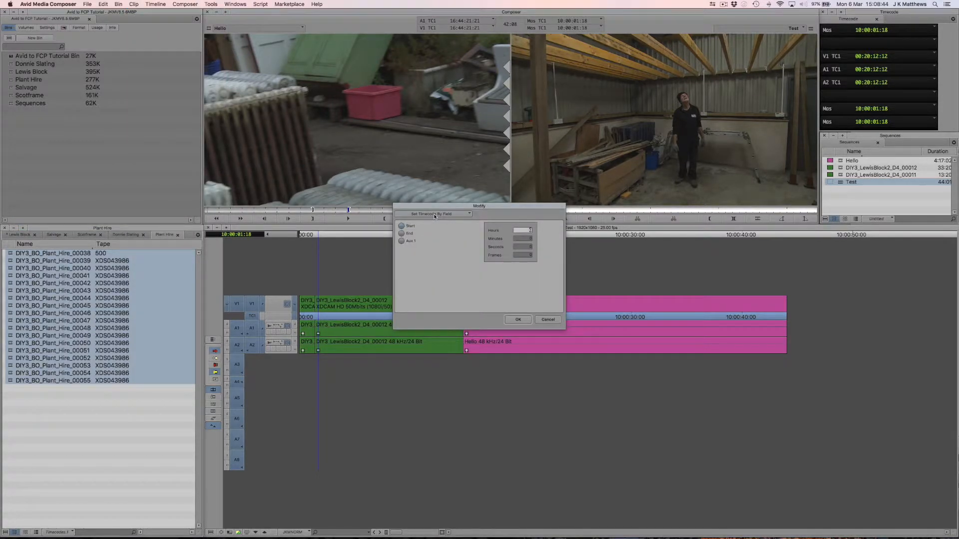
pyautogui.click(435, 215)
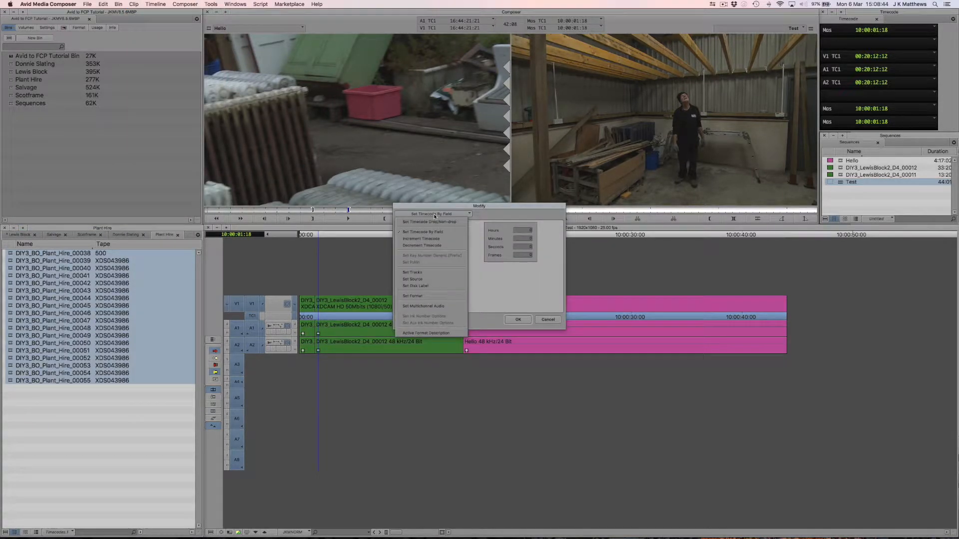
pyautogui.click(420, 281)
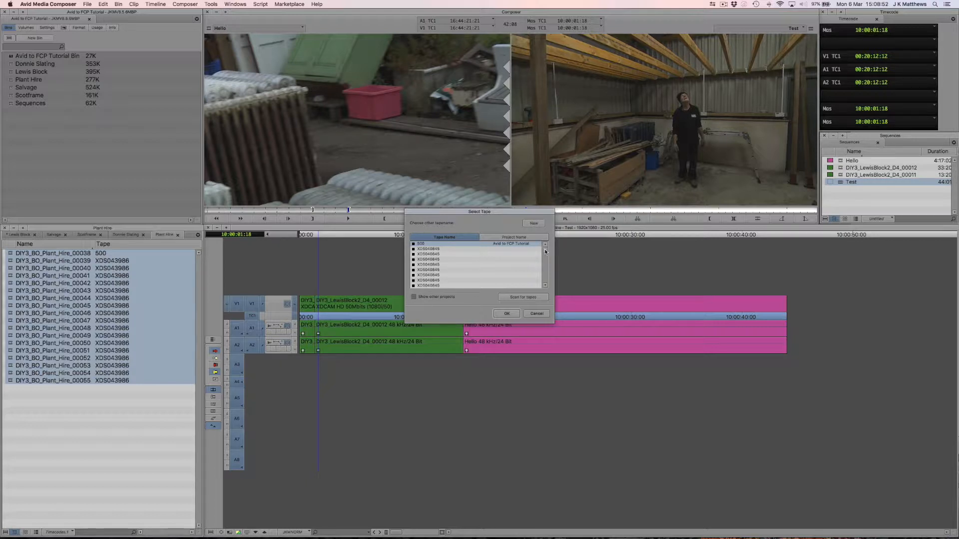
pyautogui.moveTo(544, 250); pyautogui.dragTo(544, 269)
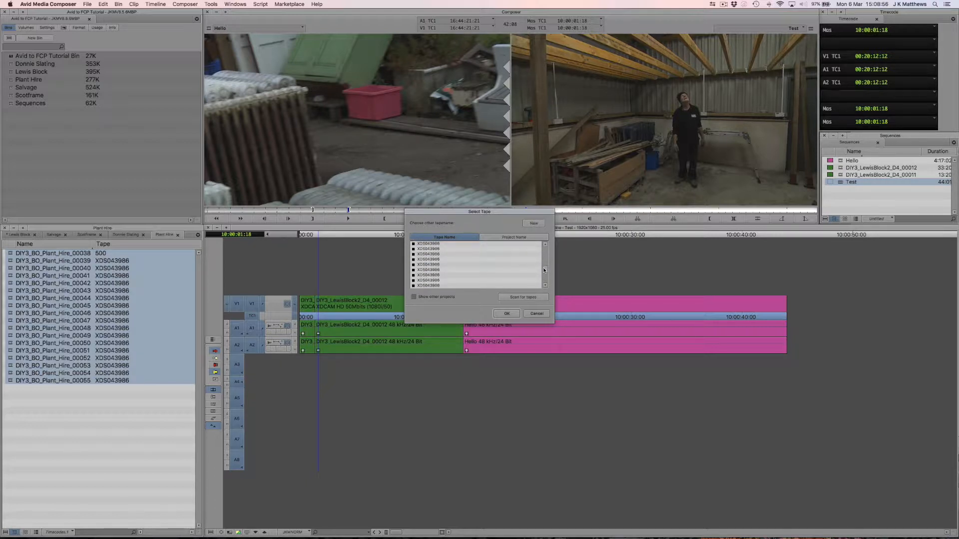
pyautogui.click(430, 270)
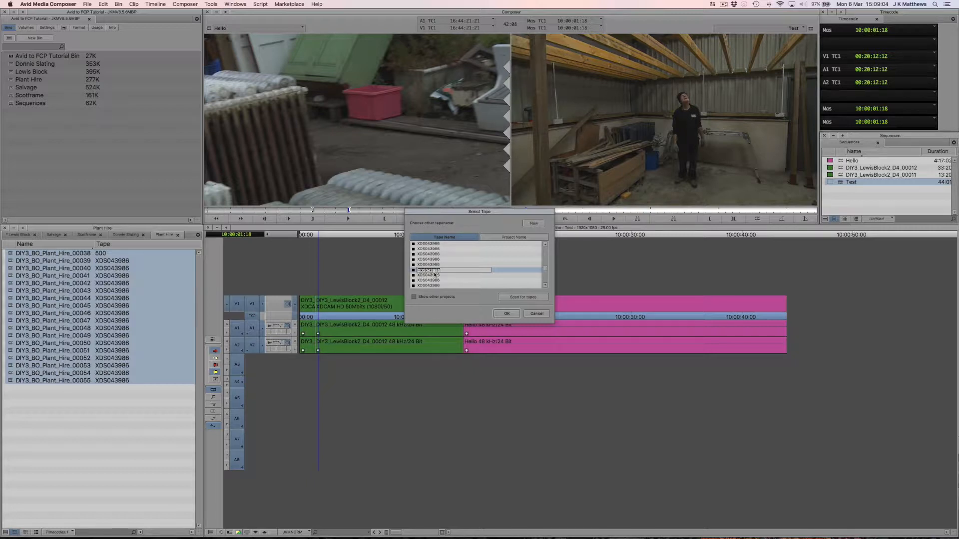
pyautogui.click(507, 313)
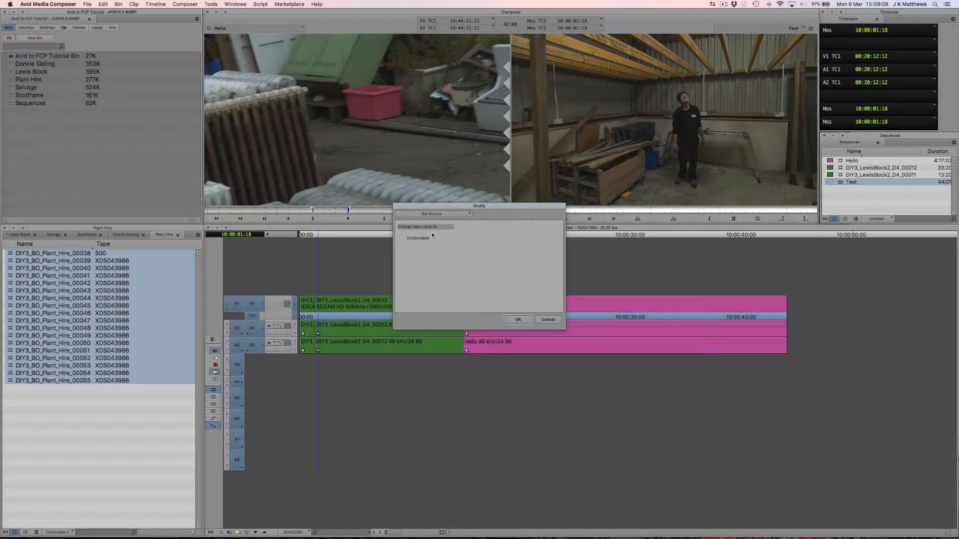
pyautogui.click(516, 321)
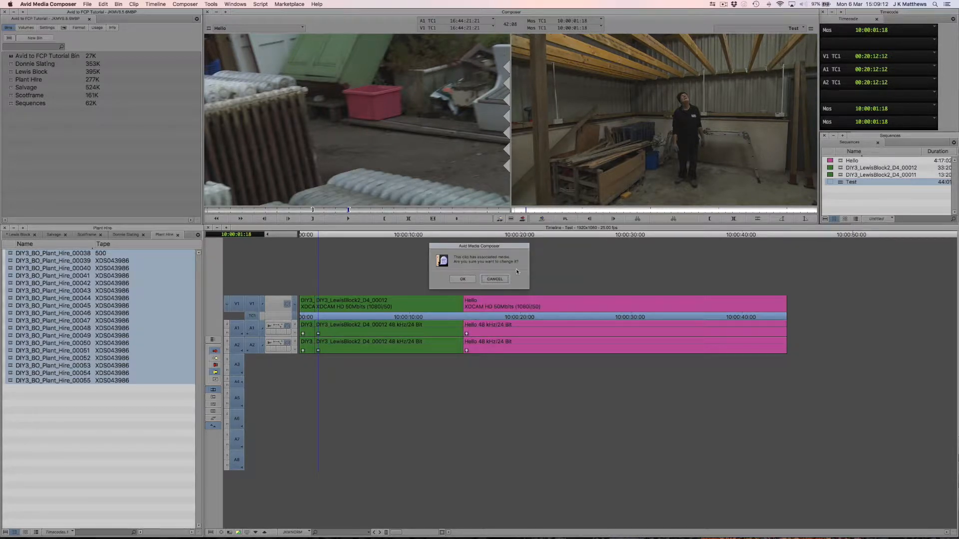
pyautogui.click(463, 279)
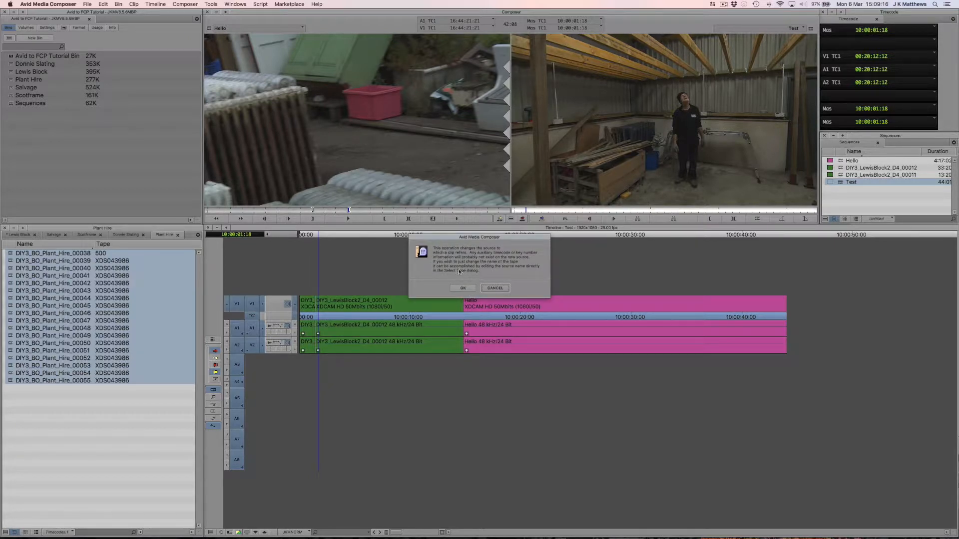
pyautogui.click(464, 289)
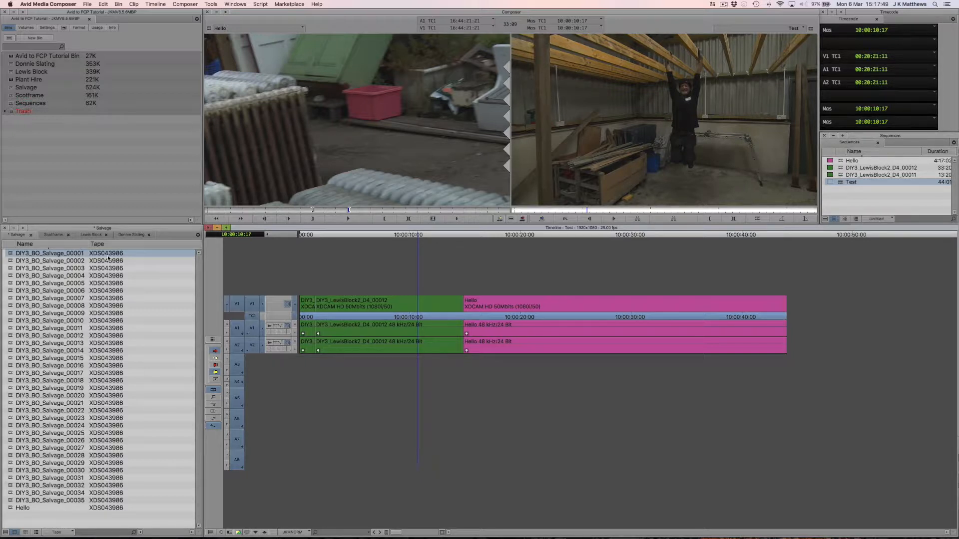
# Start a file export of all clips in the Salvage bin and set the export format to QuickTime Reference.
pyautogui.click(17, 238)
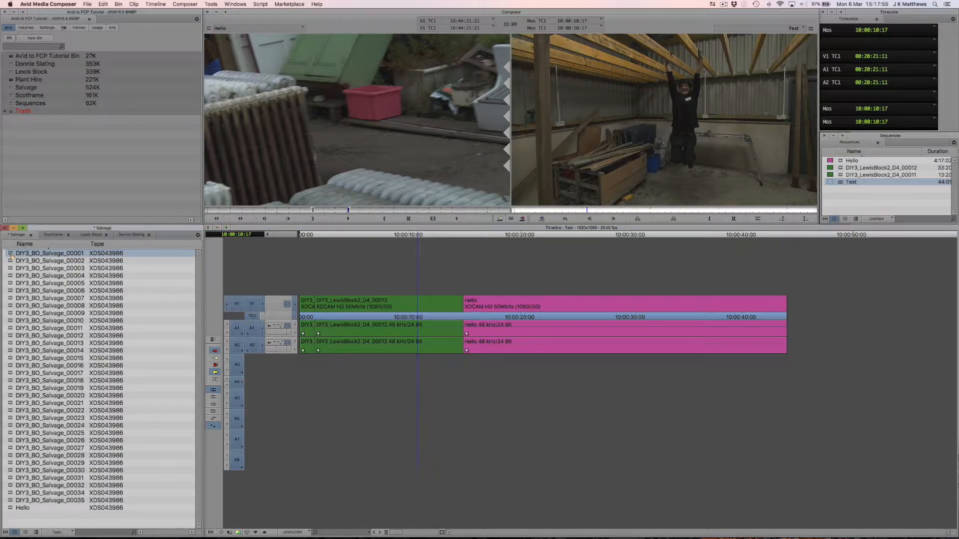
pyautogui.press('super+a')
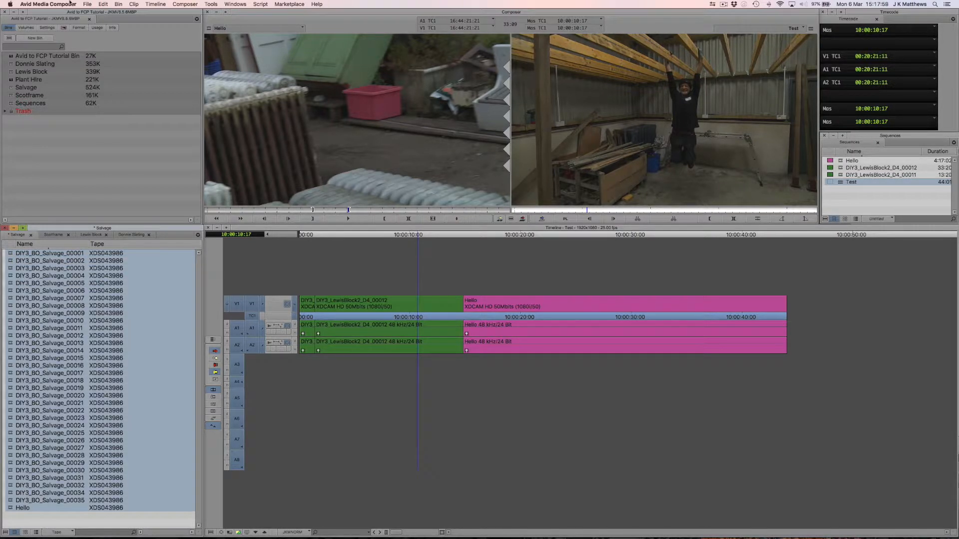
pyautogui.click(88, 4)
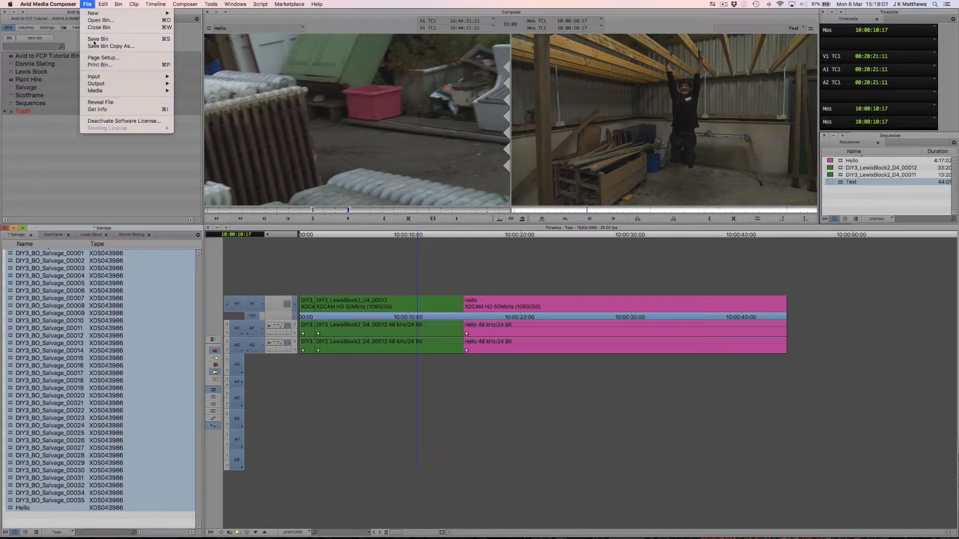
pyautogui.moveTo(165, 84)
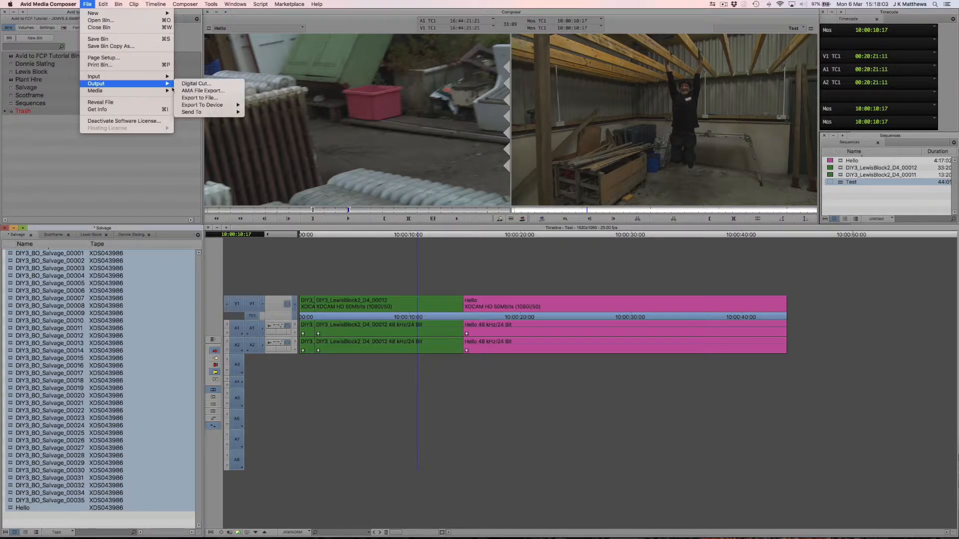
pyautogui.click(202, 98)
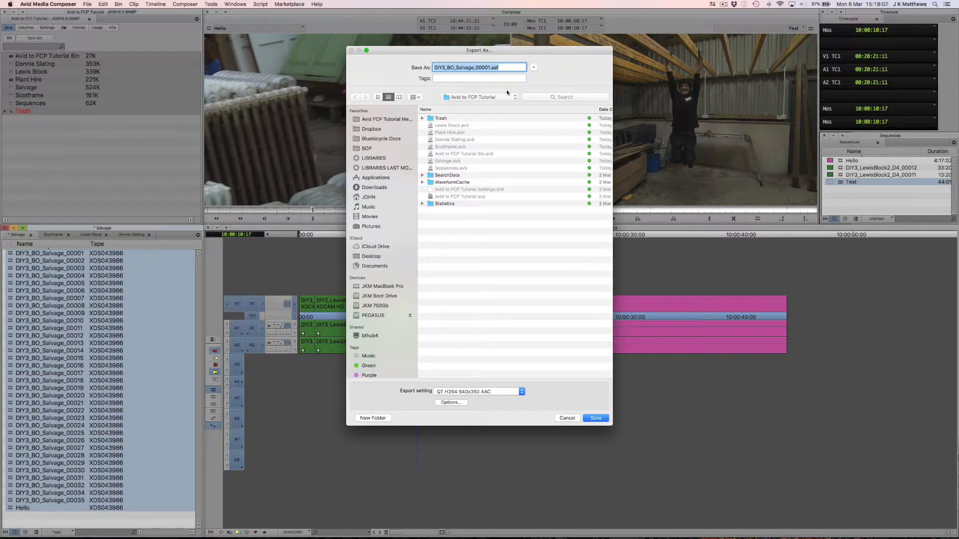
pyautogui.click(454, 403)
pyautogui.click(452, 143)
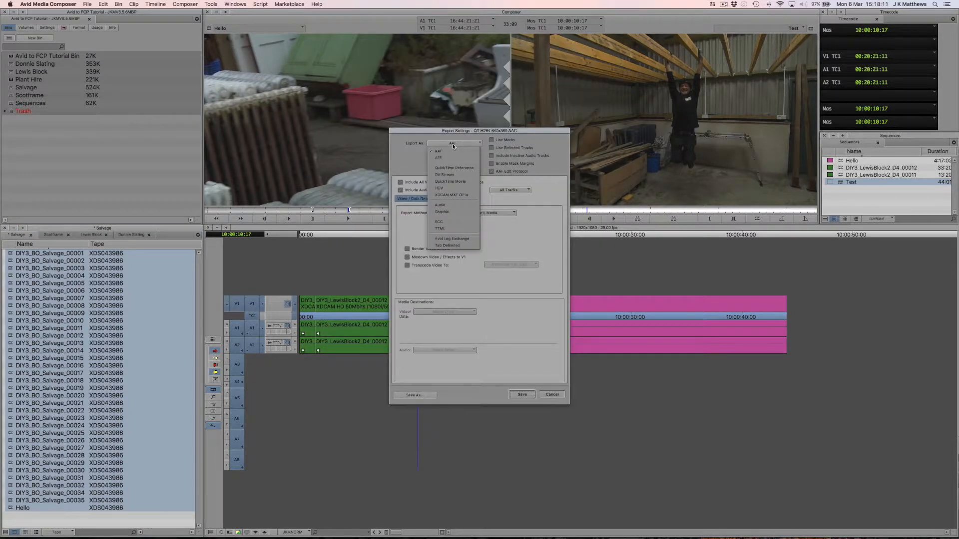
pyautogui.click(450, 168)
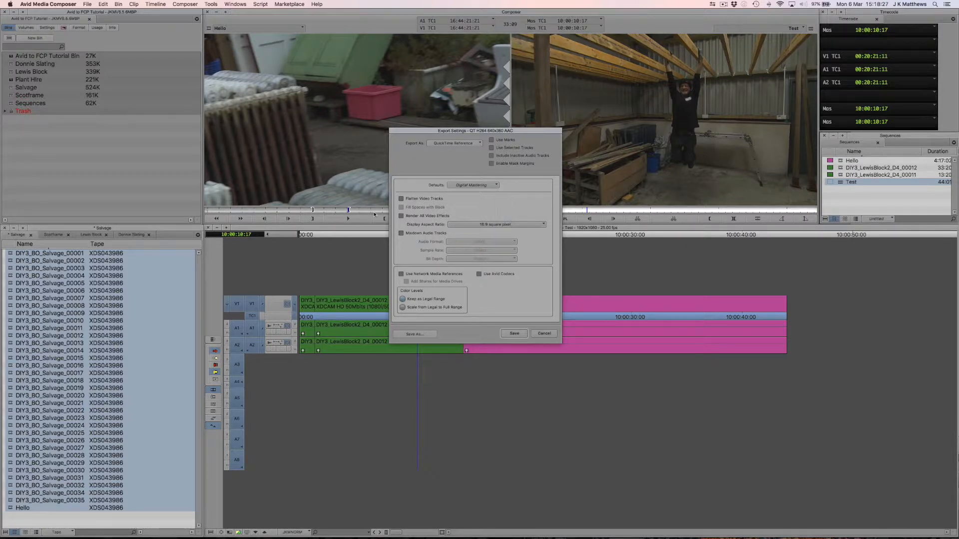
pyautogui.click(518, 334)
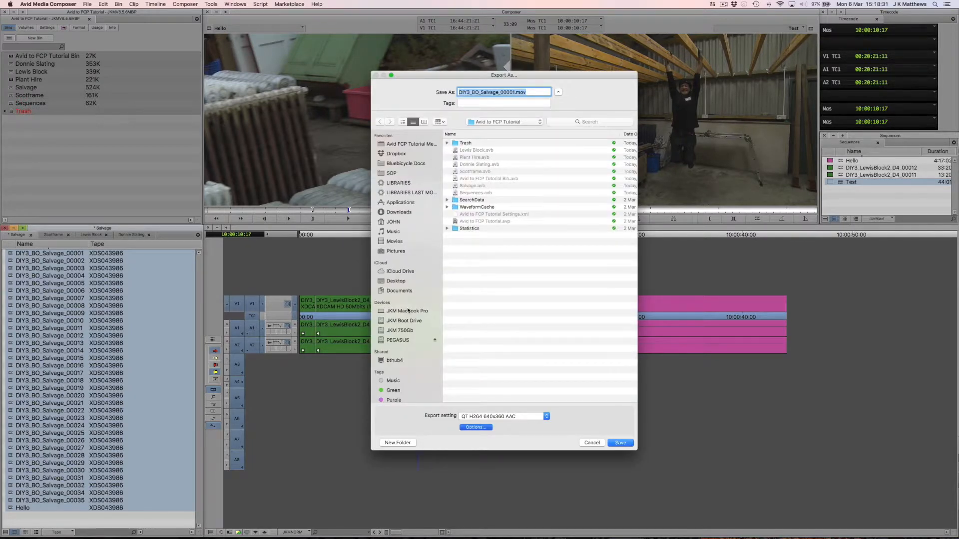
# Save the exported clips to the XDS043986 folder inside Media in the Avid FCP Tutorial Media folder.
pyautogui.click(391, 144)
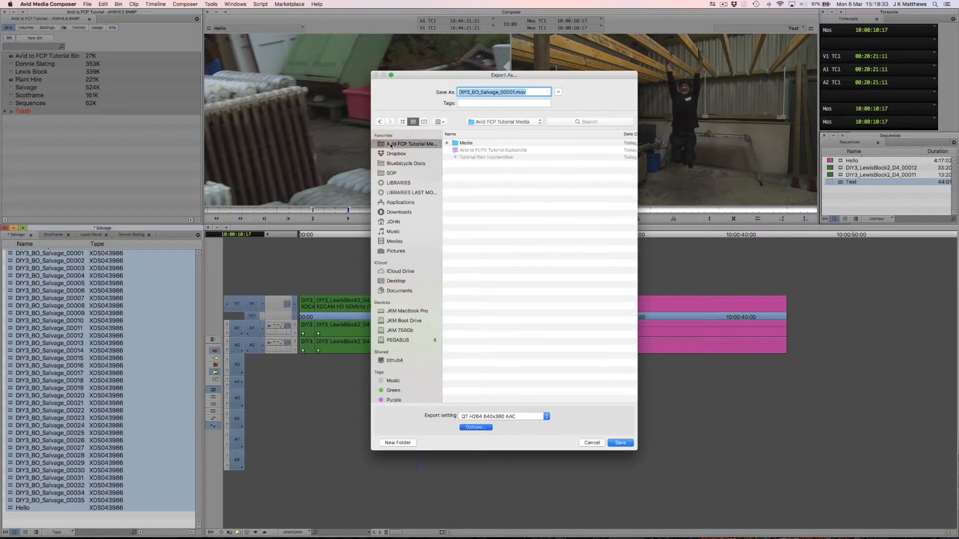
pyautogui.doubleClick(456, 144)
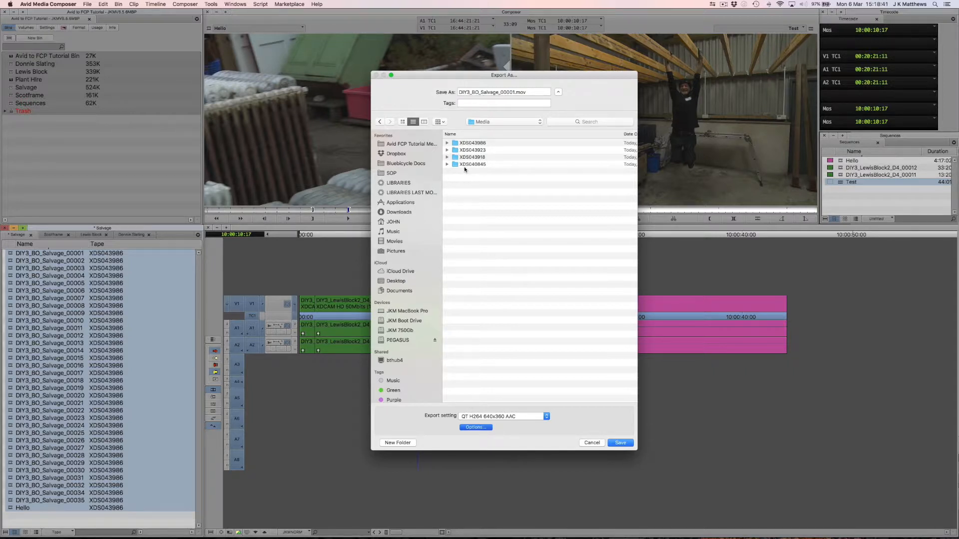
pyautogui.doubleClick(456, 143)
pyautogui.click(620, 444)
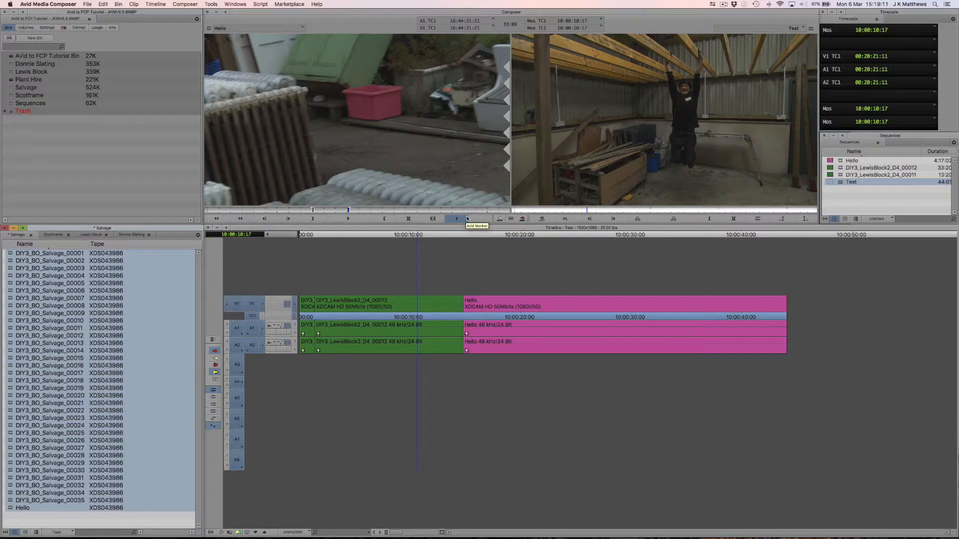
# Switch to Final Cut Pro, open media import for the XDS043986 event and preview DIY3_BO_Salvage_00001.mov from the XDS043986 folder.
pyautogui.press('super+Tab')
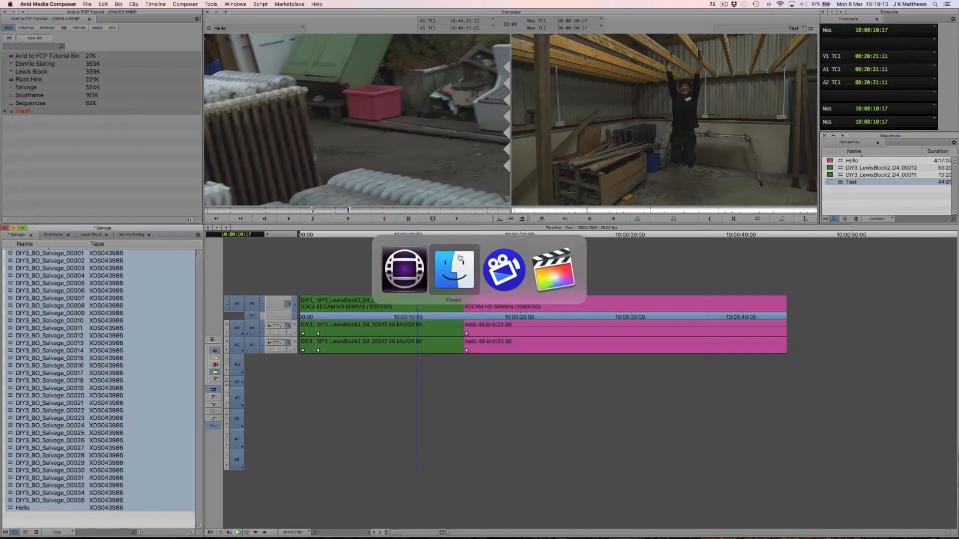
pyautogui.press('super+Tab')
pyautogui.press('super+Tab')
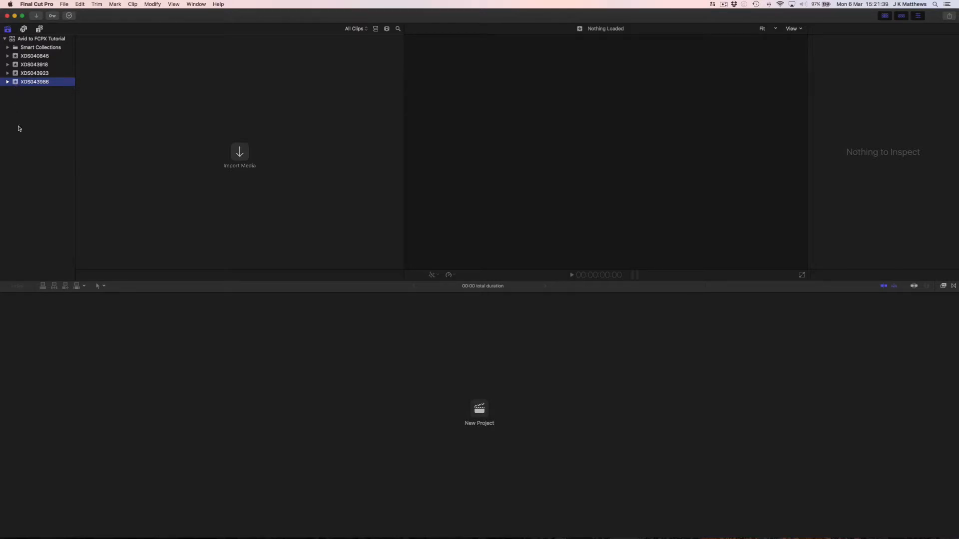
pyautogui.press('super+i')
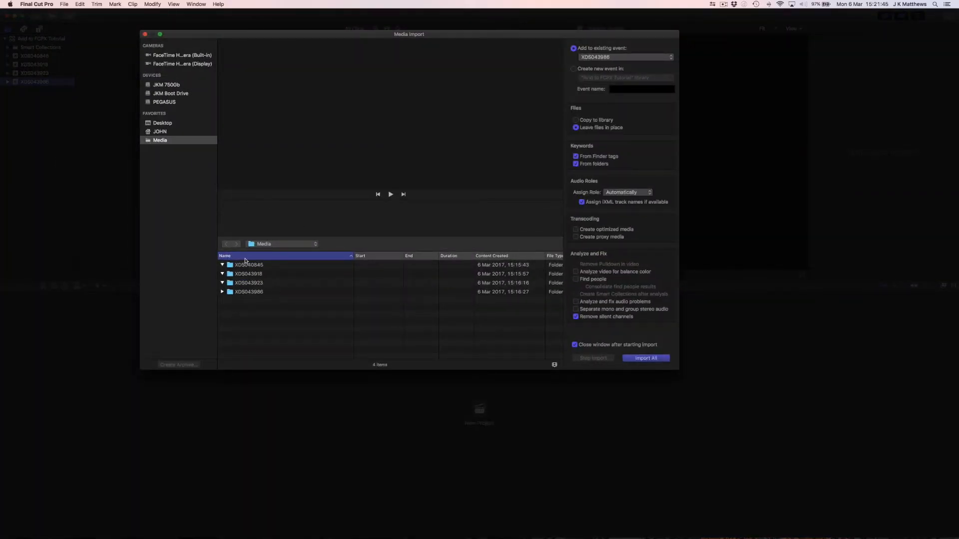
pyautogui.click(223, 293)
pyautogui.click(246, 302)
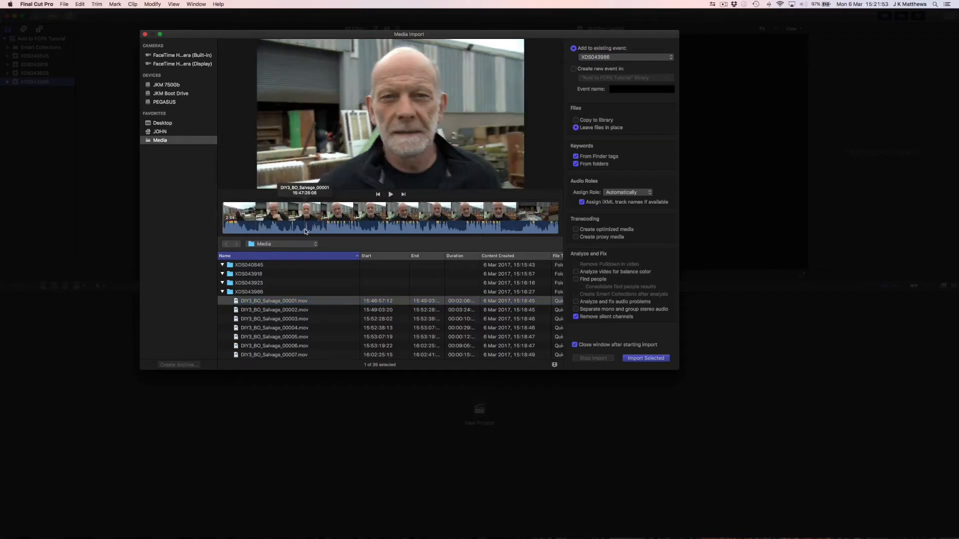
# Preview a few more Salvage clips, then import the entire XDS043986 folder into the XDS043986 event.
pyautogui.click(265, 309)
pyautogui.click(272, 319)
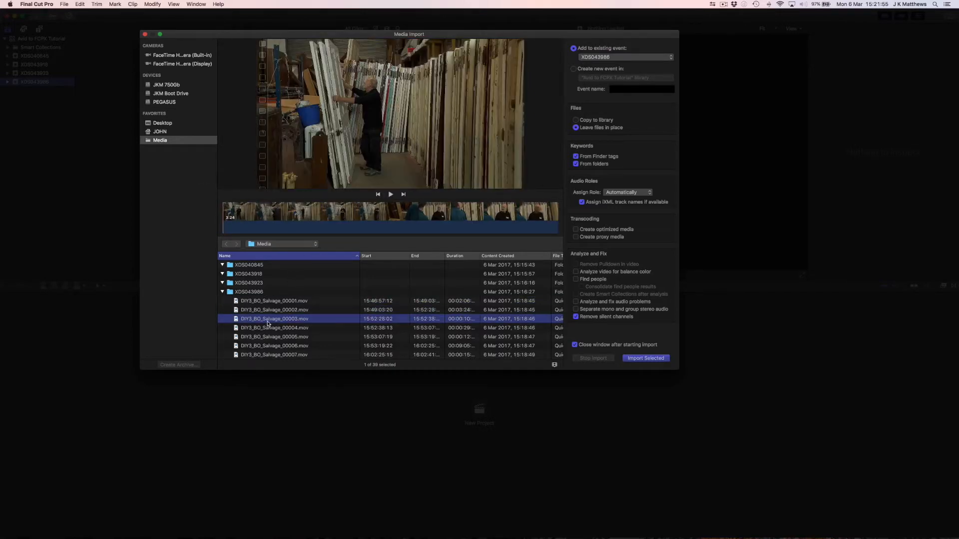
pyautogui.click(276, 336)
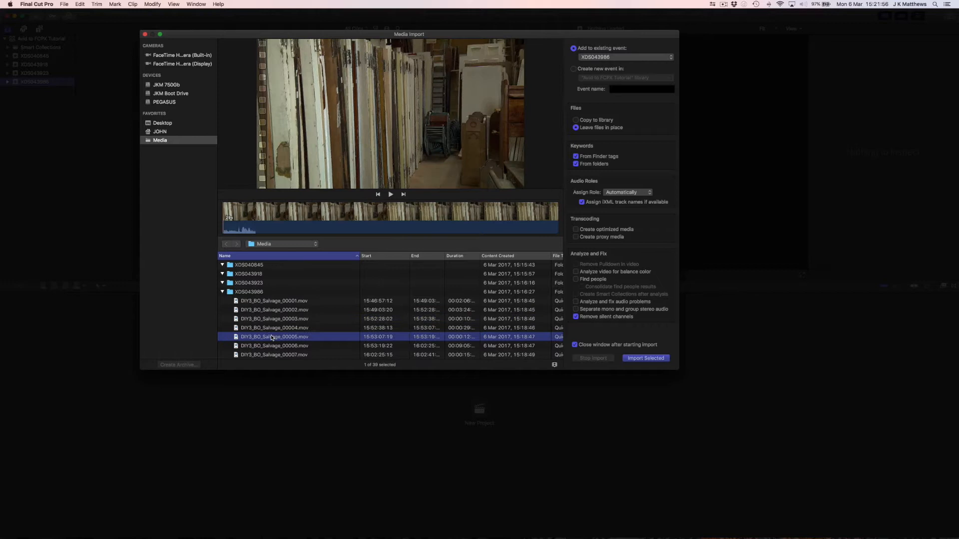
pyautogui.click(230, 293)
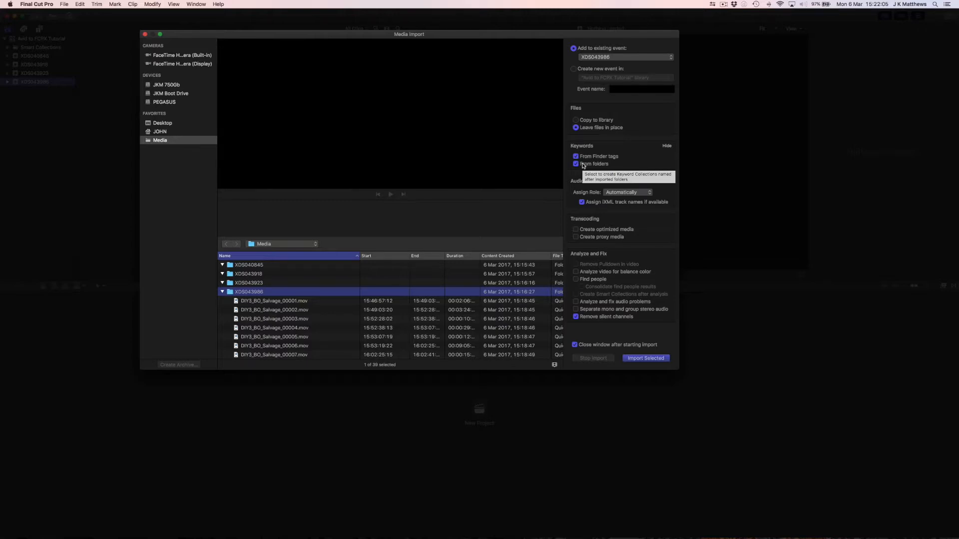
pyautogui.click(643, 360)
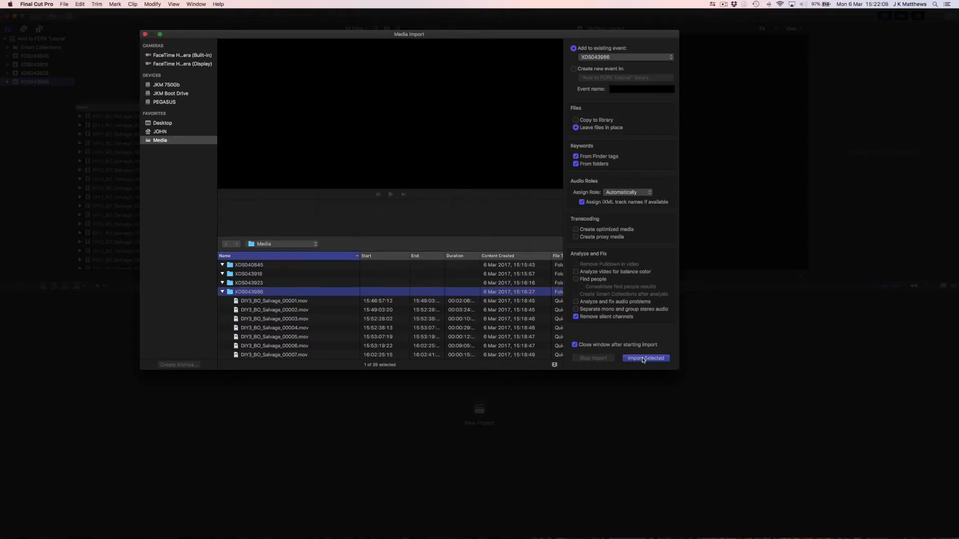
# Play back part of the imported clip DIY3_BO_Salvage_00001 to check its picture in the viewer.
pyautogui.click(118, 116)
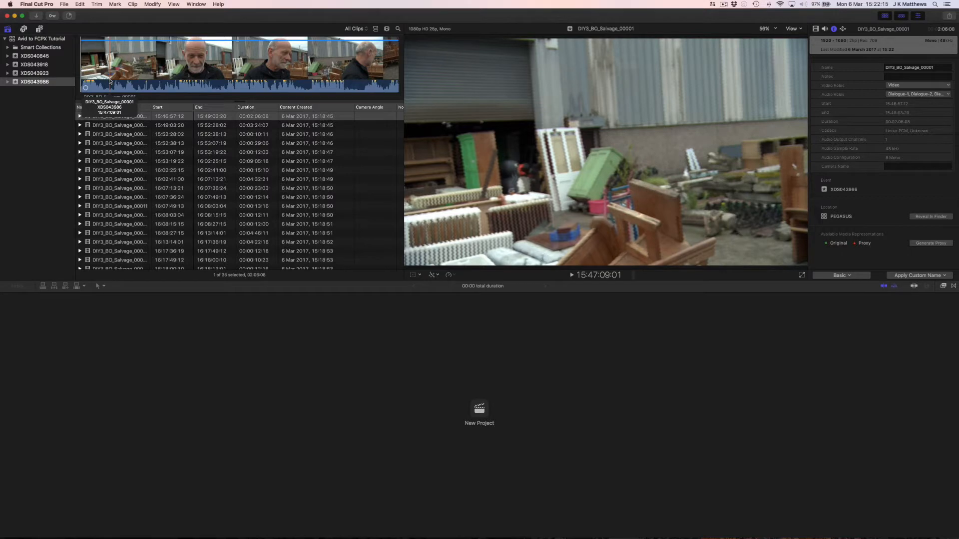
pyautogui.press('space')
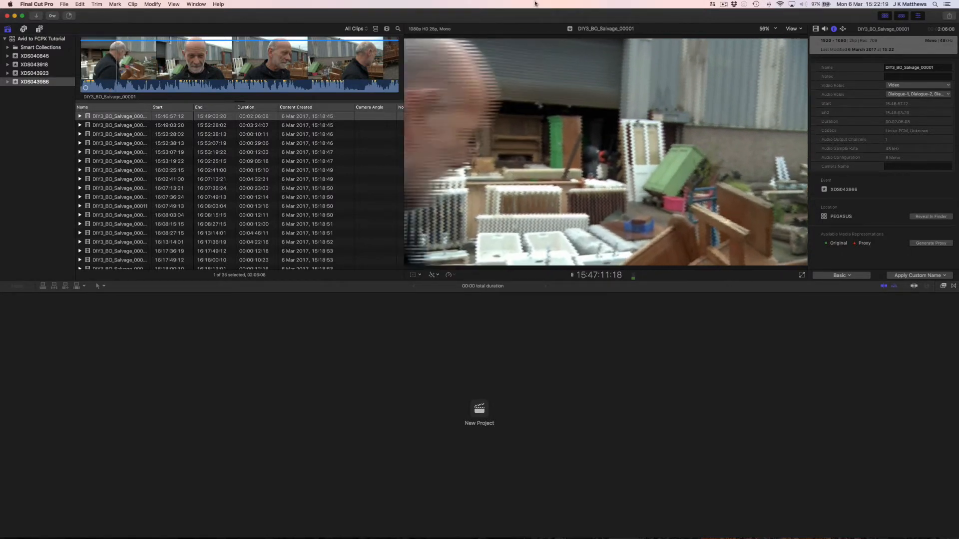
pyautogui.press('space')
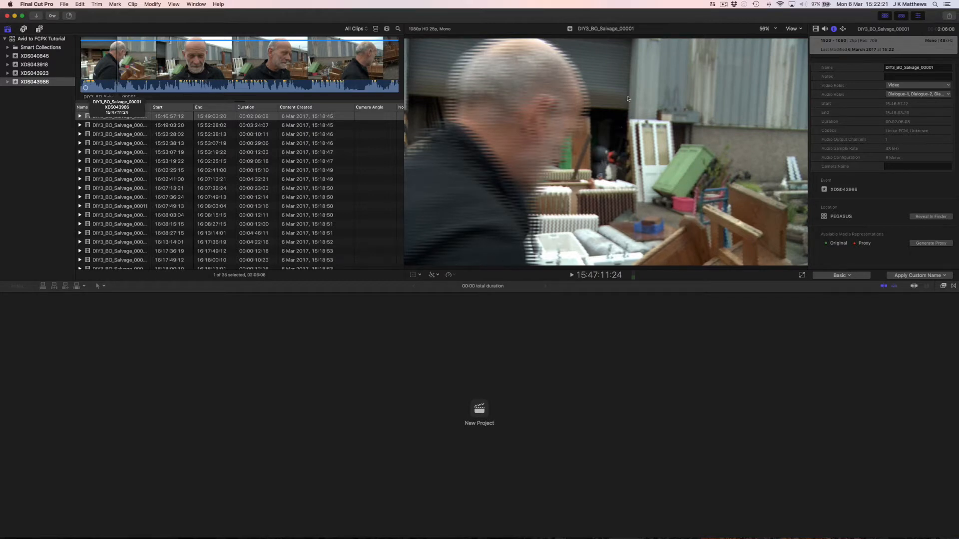
# Select all clips in the XDS043986 event and set their Field Dominance Override to Upper First in the Settings metadata view.
pyautogui.click(87, 118)
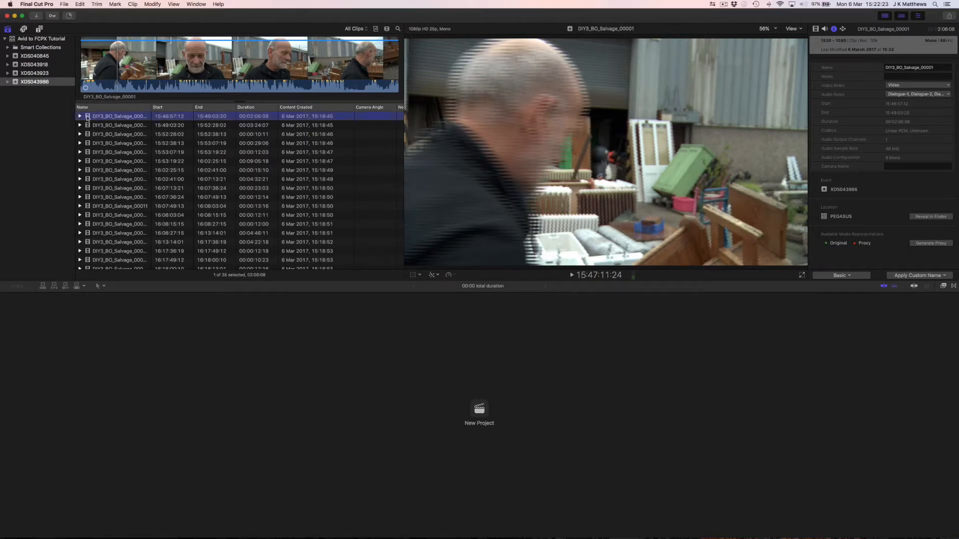
pyautogui.scroll(-10, 105, 245)
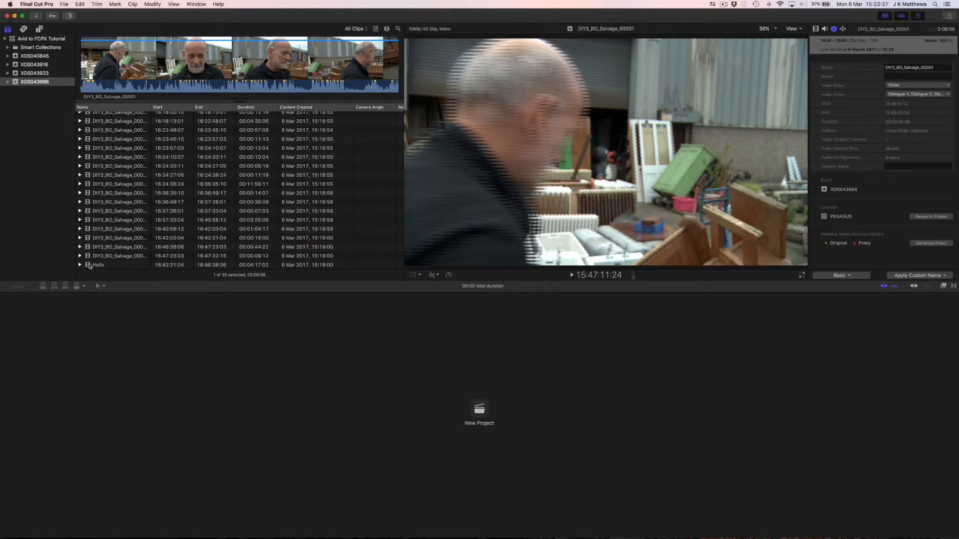
pyautogui.keyDown('shift'); pyautogui.click(91, 265); pyautogui.keyUp('shift')
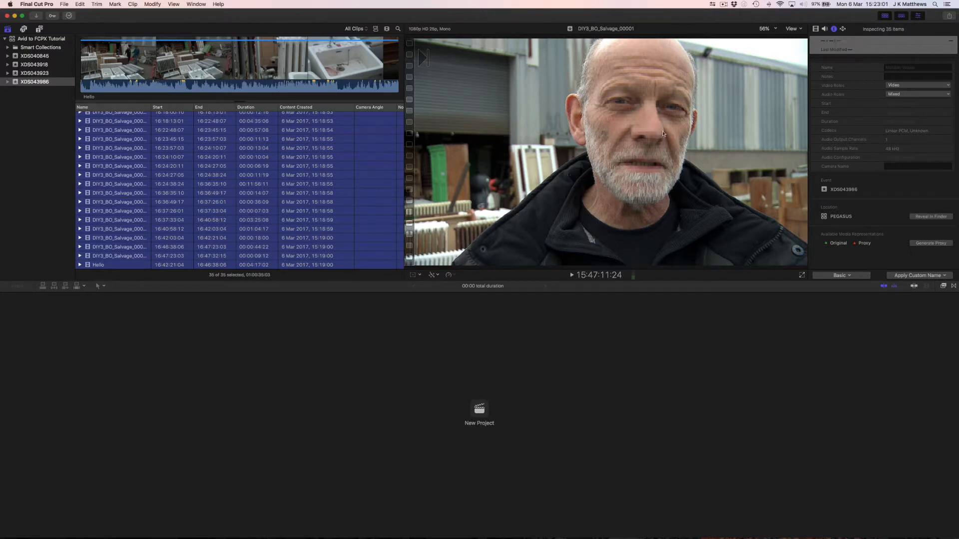
pyautogui.click(841, 277)
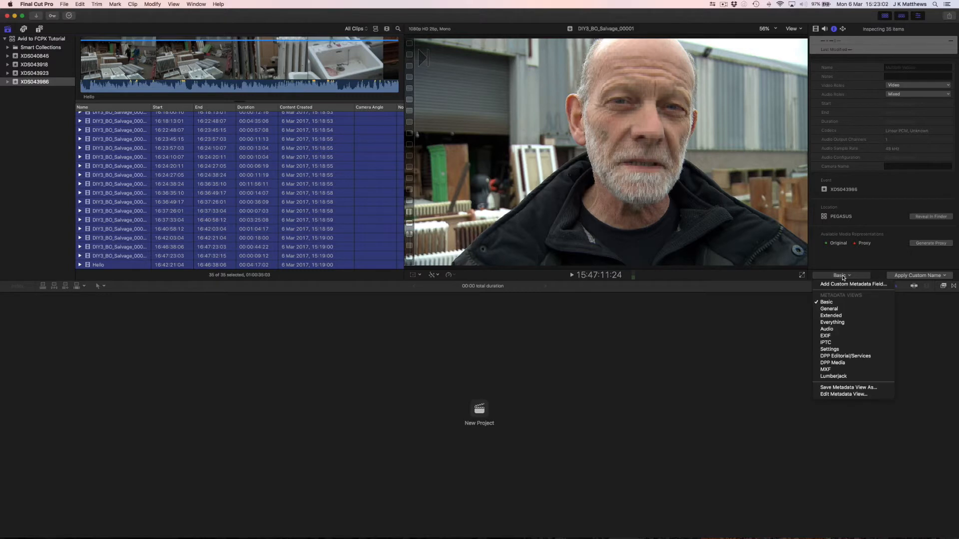
pyautogui.click(830, 349)
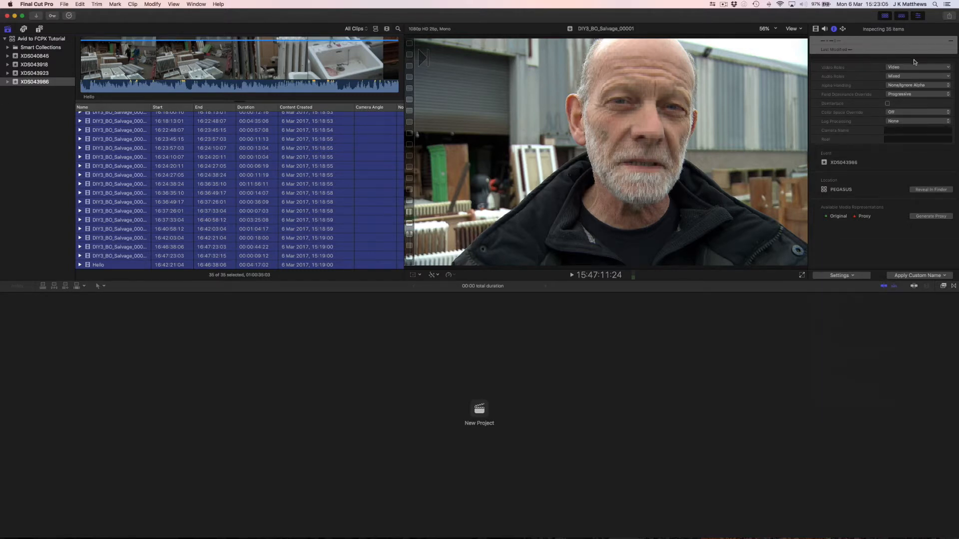
pyautogui.click(916, 94)
pyautogui.click(908, 102)
# Check the field dominance setting on DIY3_BO_Salvage_00019 and across all clips in the event.
pyautogui.press('super+shift+a')
pyautogui.click(86, 121)
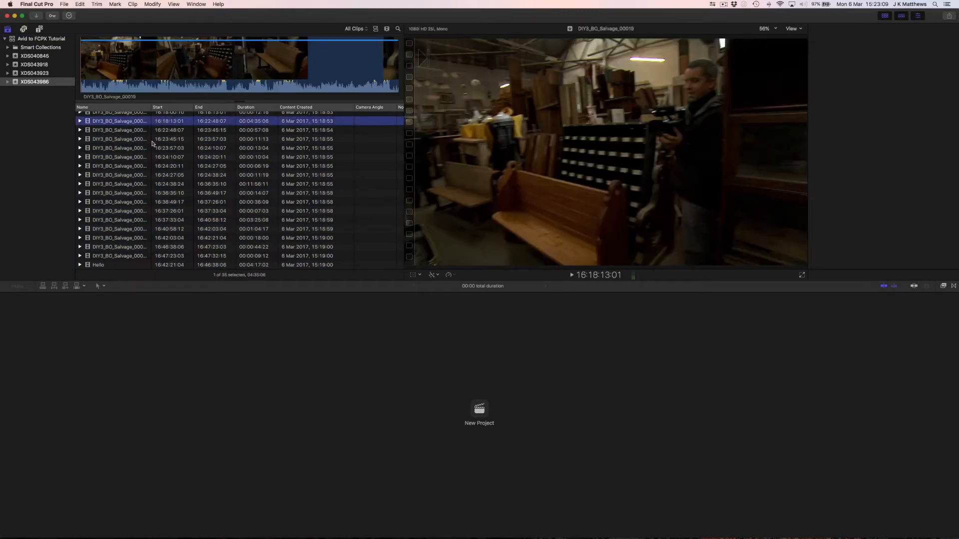
pyautogui.scroll(8, 144, 138)
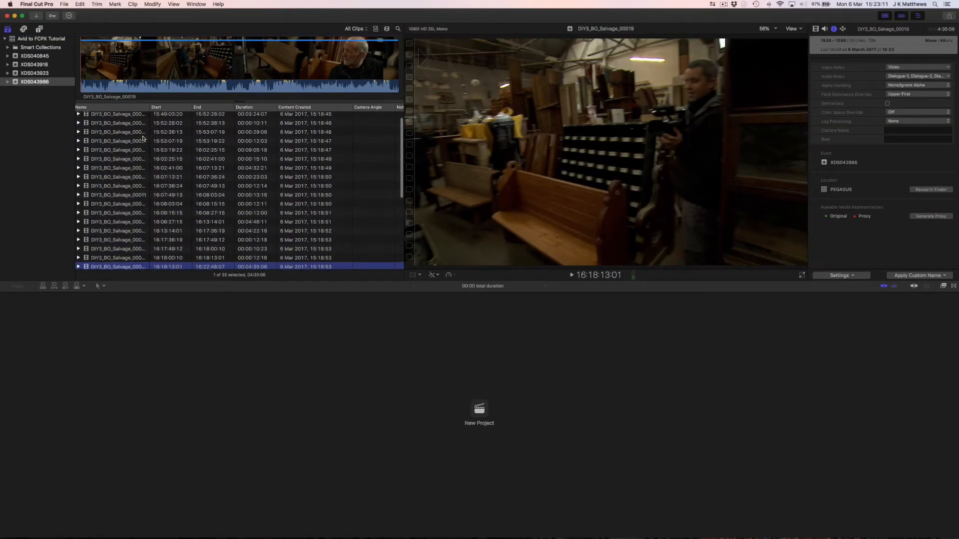
pyautogui.press('super+a')
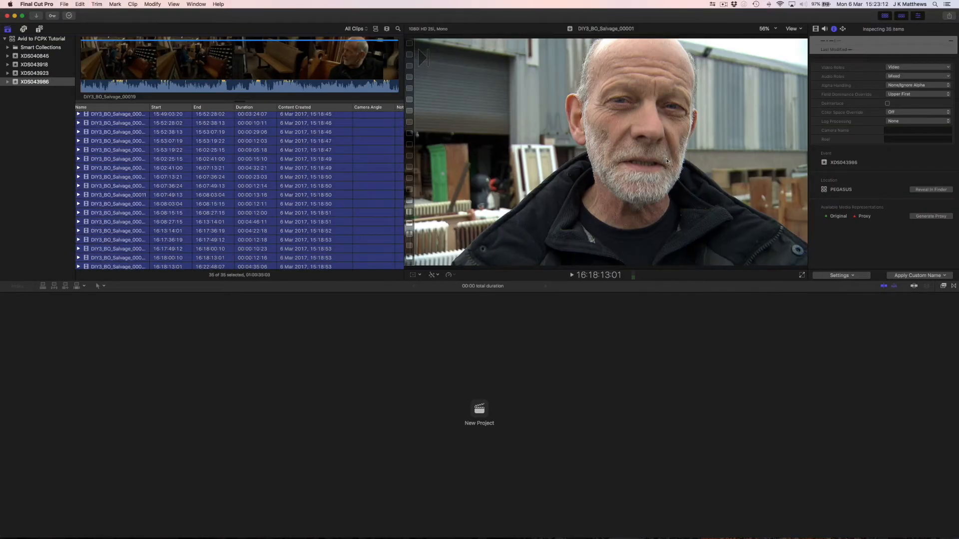
pyautogui.click(102, 68)
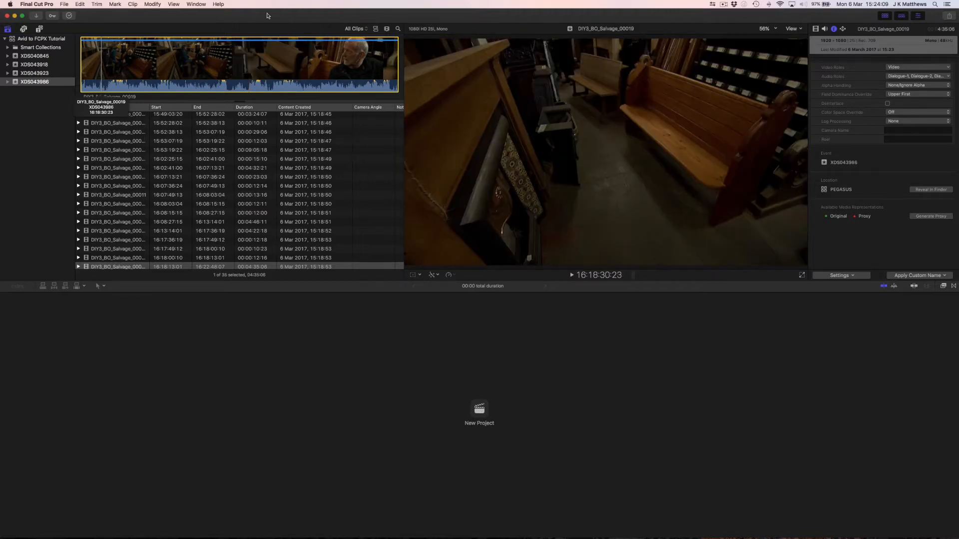
# Widen the Name column of the clip list to show full clip names and look through the list.
pyautogui.moveTo(149, 104); pyautogui.dragTo(226, 105)
pyautogui.scroll(1, 113, 152)
pyautogui.scroll(-10, 113, 151)
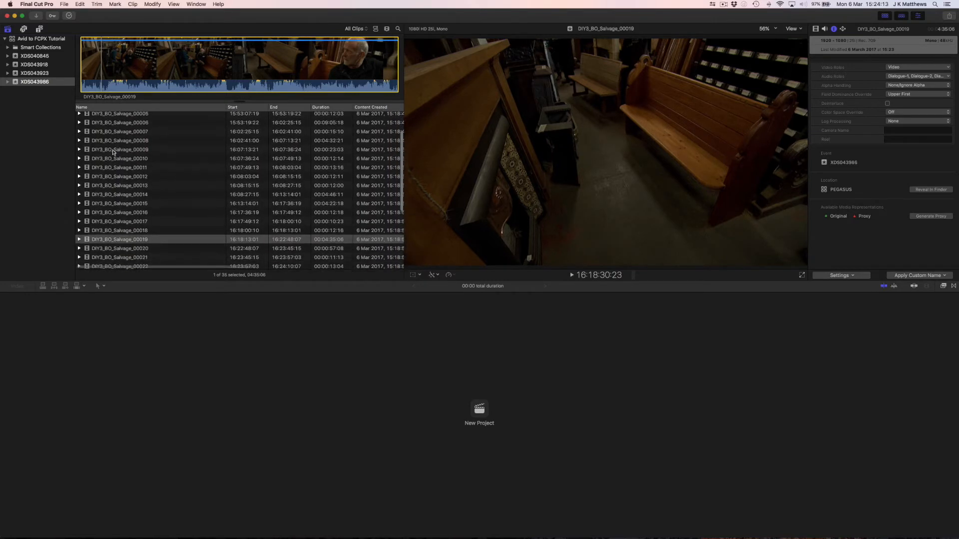
pyautogui.scroll(10, 112, 151)
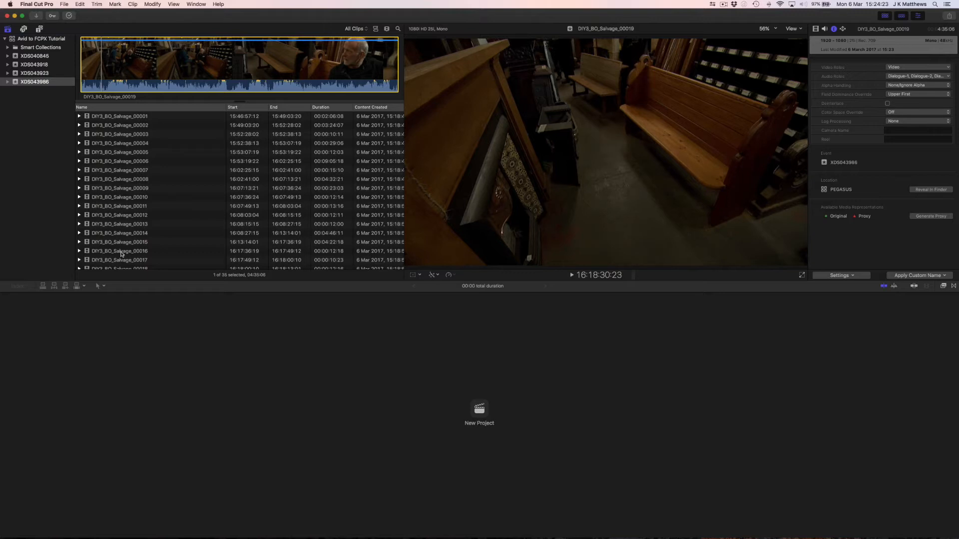
# Reveal the source file of DIY3_BO_Salvage_00001 in Finder and enlarge the window to examine the file sizes in the XDS043986 folder.
pyautogui.click(85, 118)
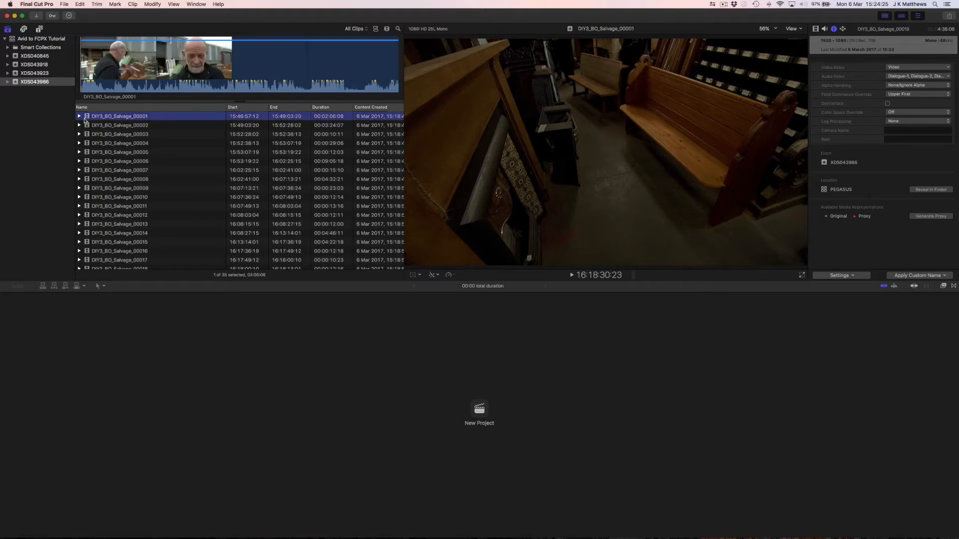
pyautogui.rightClick(85, 119)
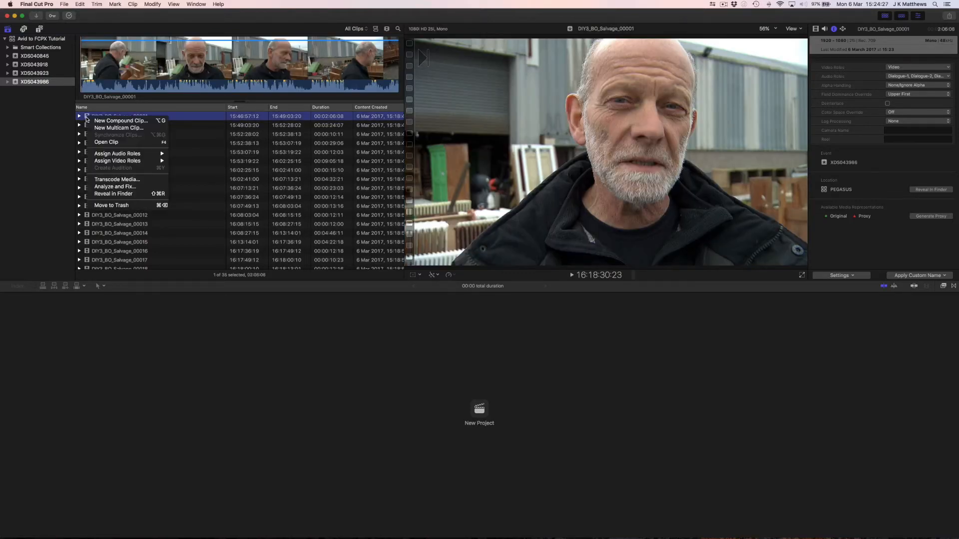
pyautogui.click(114, 194)
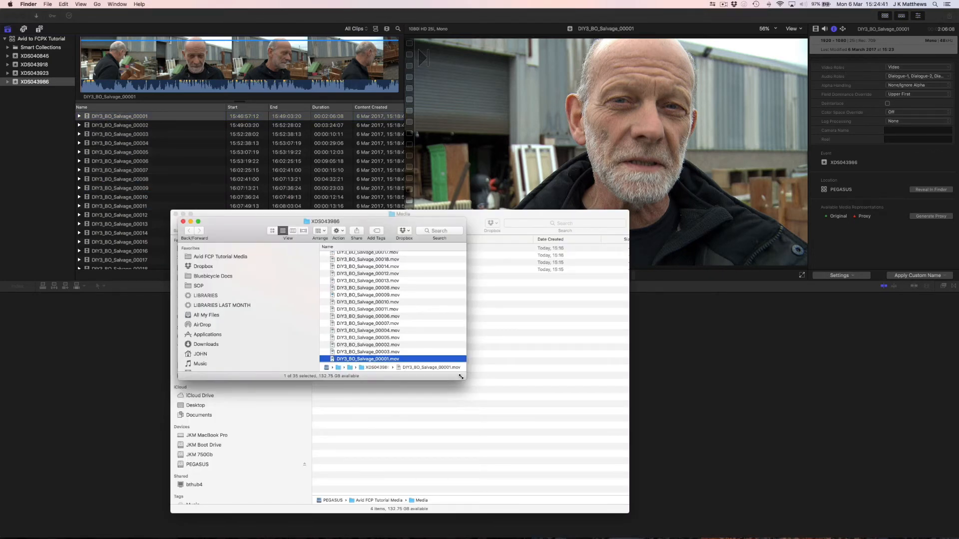
pyautogui.moveTo(460, 377); pyautogui.dragTo(686, 447)
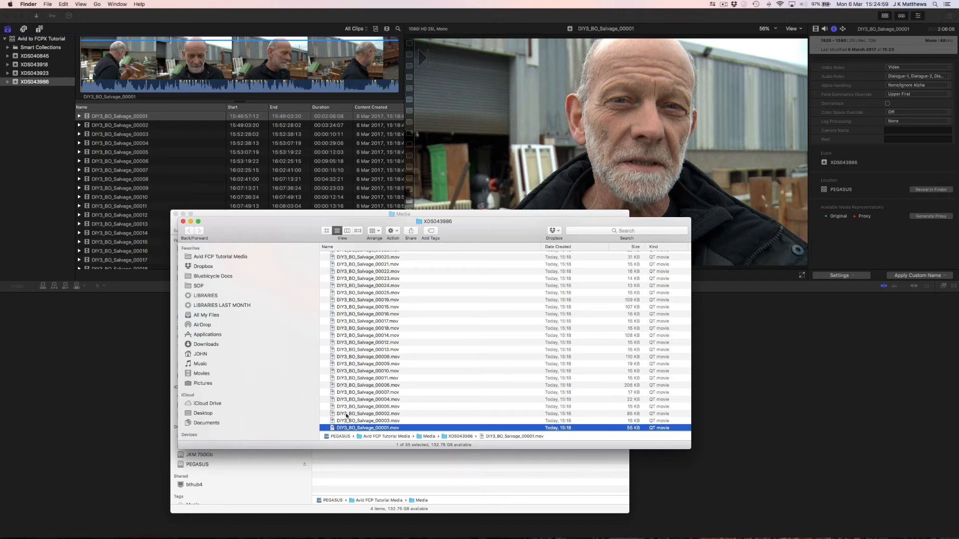
pyautogui.scroll(-2, 346, 416)
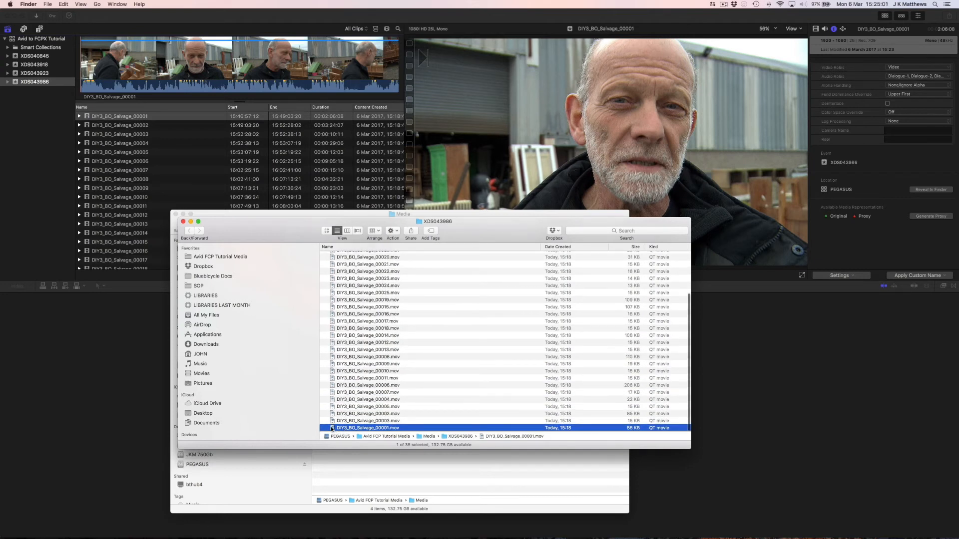